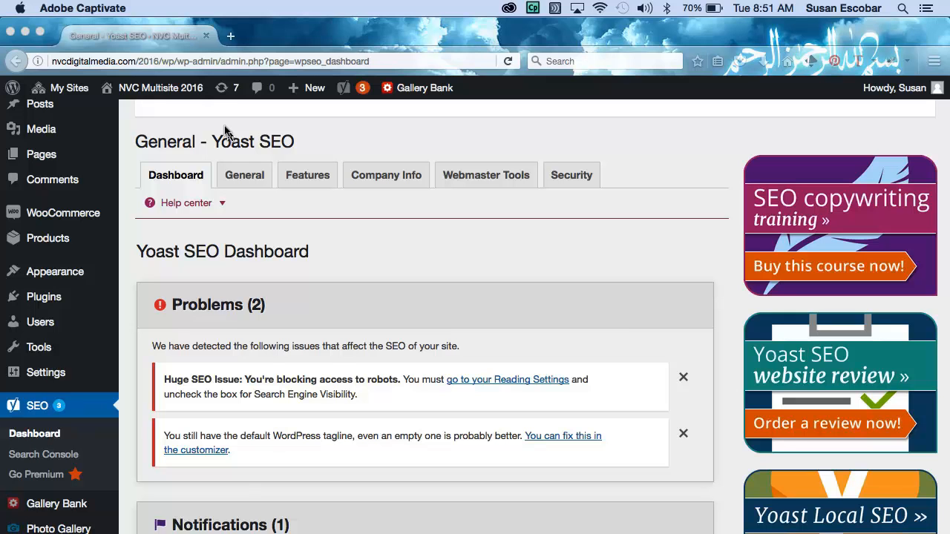
pyautogui.scroll(3, 225, 131)
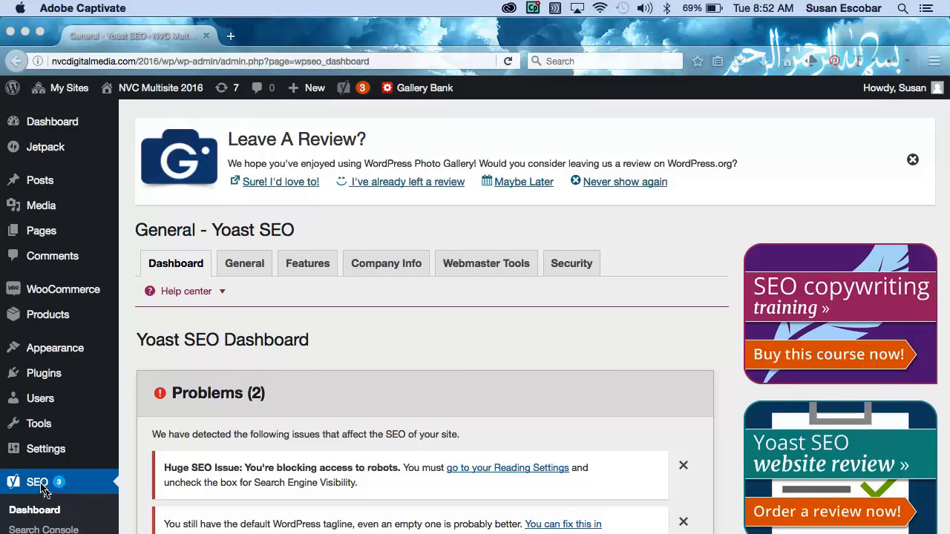
pyautogui.scroll(-2, 33, 501)
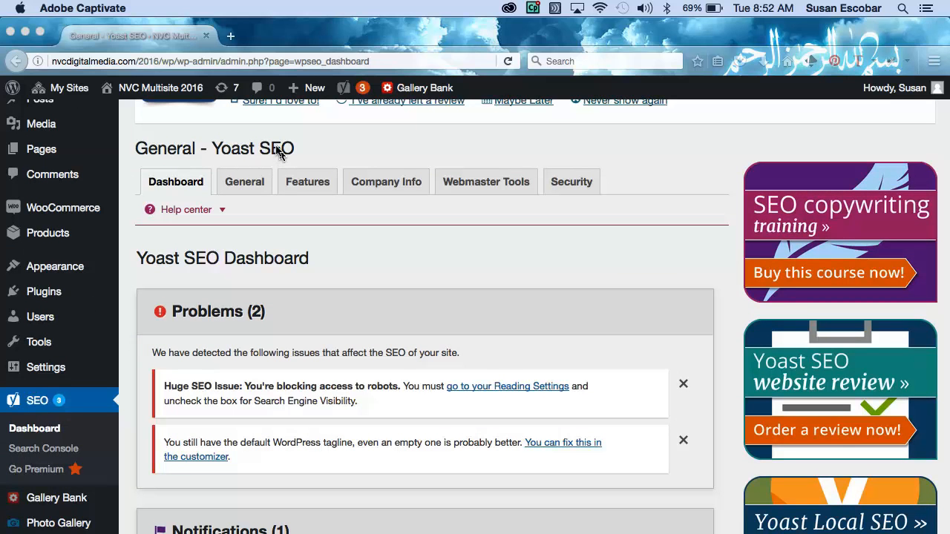
pyautogui.scroll(-1, 278, 152)
pyautogui.scroll(3, 279, 153)
pyautogui.scroll(-3, 278, 152)
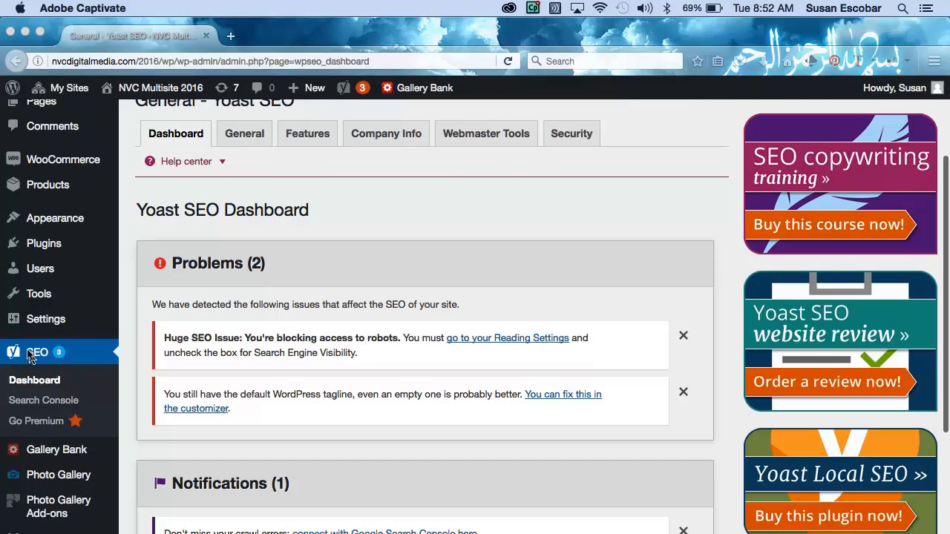
# Open the site's General Settings page and look through the settings below it.
pyautogui.click(47, 349)
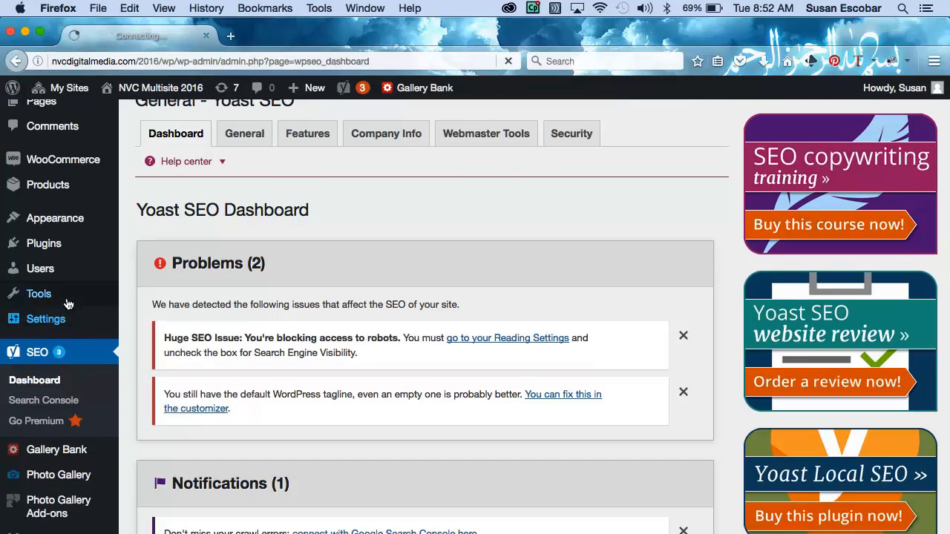
pyautogui.moveTo(57, 312)
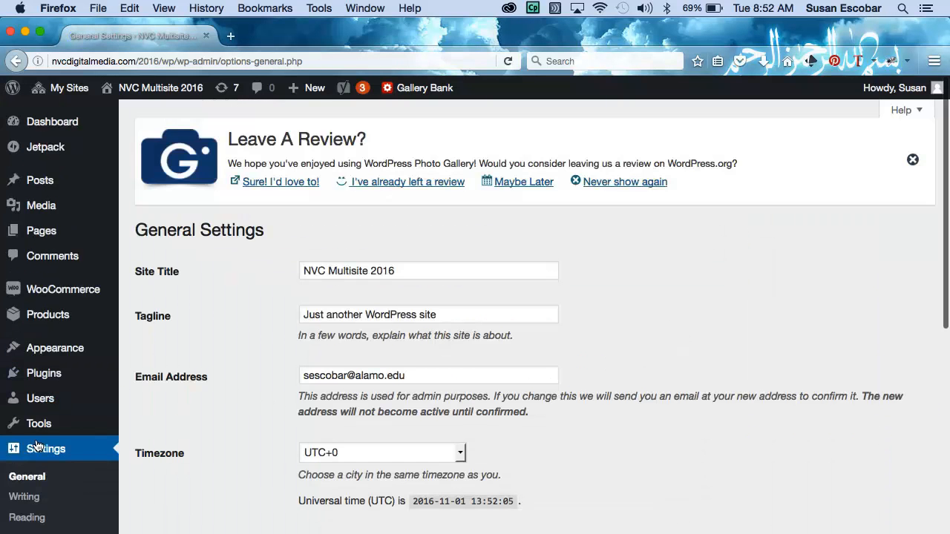
pyautogui.scroll(-3, 37, 445)
pyautogui.scroll(-3, 38, 445)
# Open the Yoast SEO dashboard and review its listed problems and notifications.
pyautogui.moveTo(7, 384)
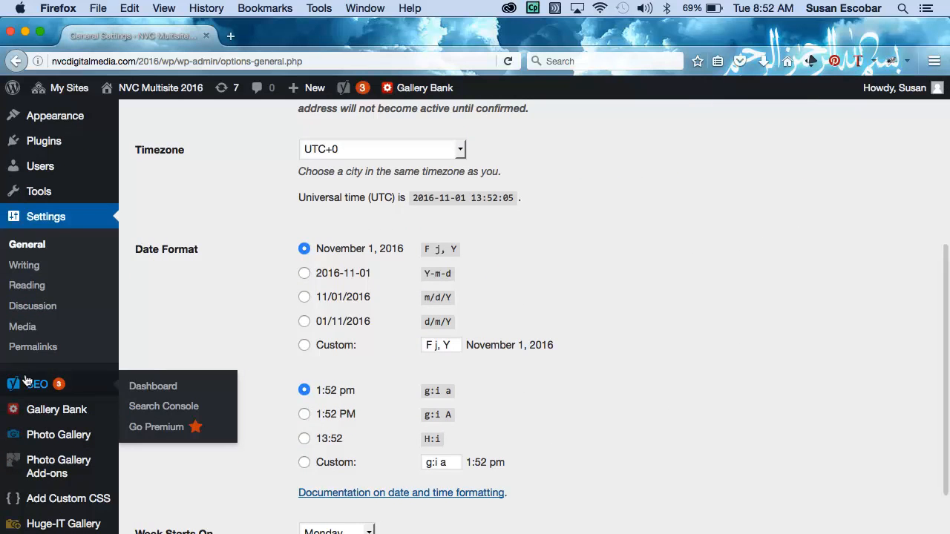
pyautogui.moveTo(344, 87)
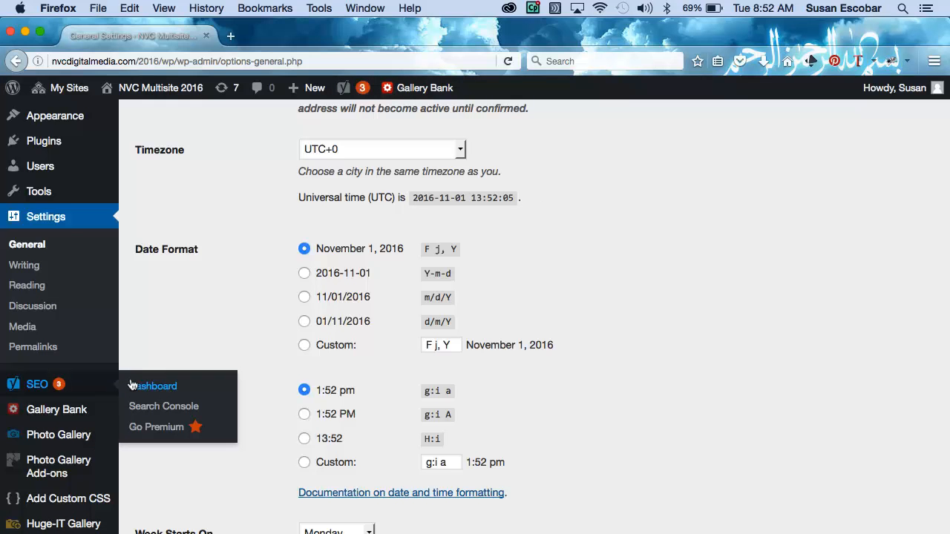
pyautogui.click(130, 385)
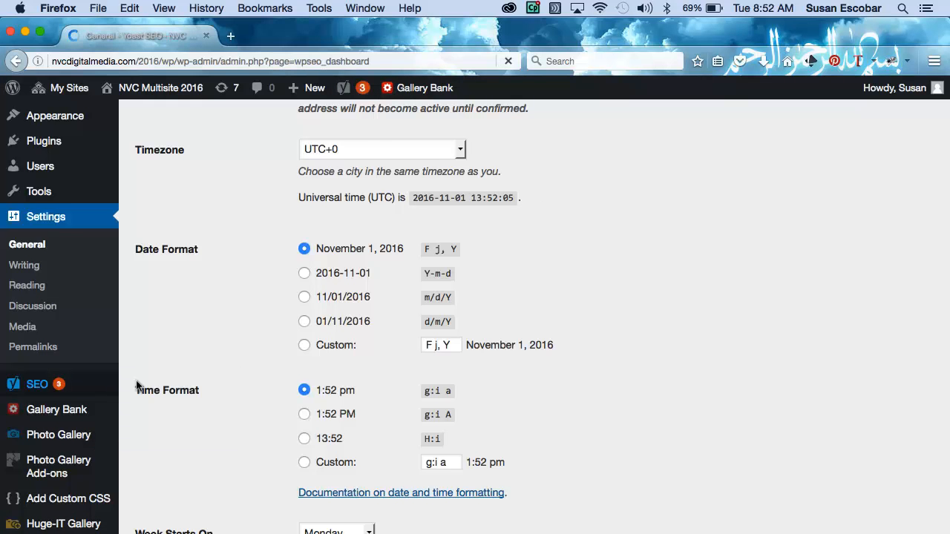
pyautogui.scroll(-5, 136, 384)
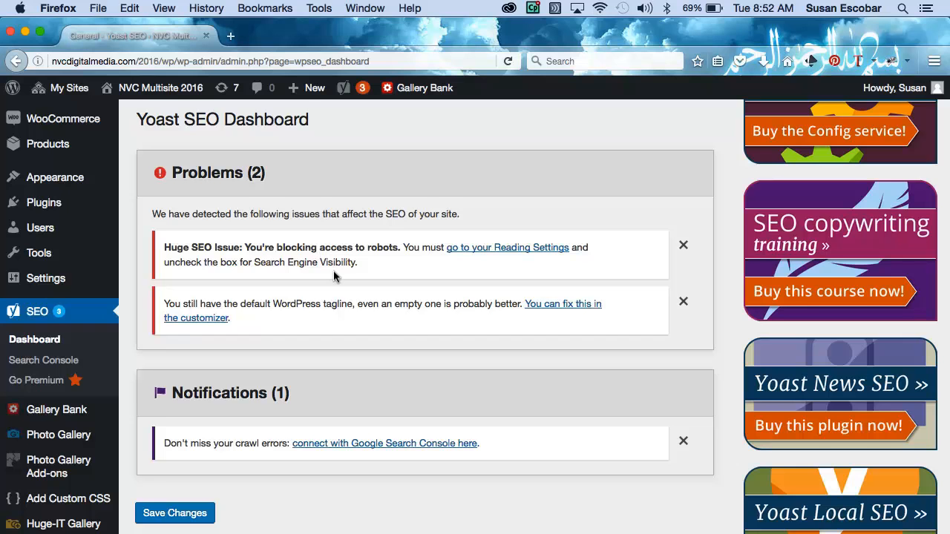
pyautogui.scroll(-3, 334, 276)
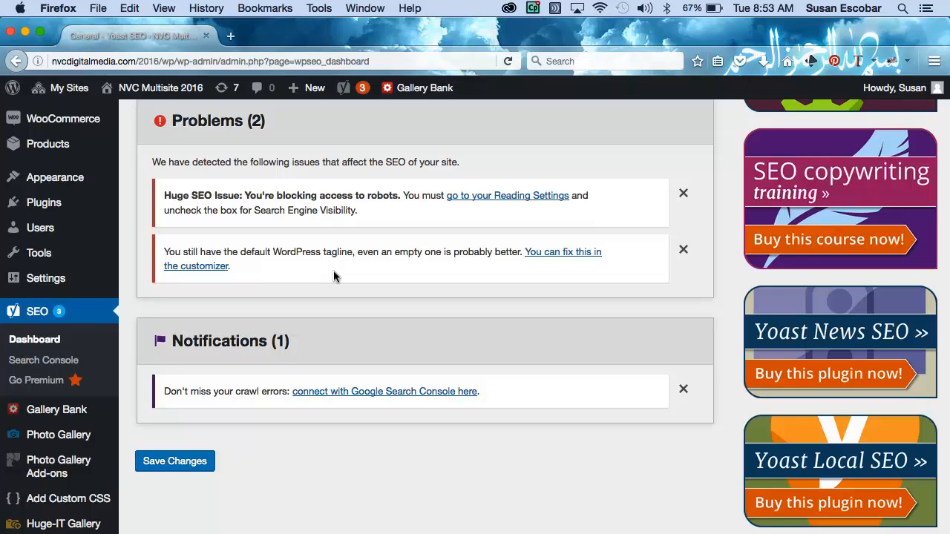
# Open the Reading Settings from the robots problem and try turning off the option that discourages search engines from indexing the site.
pyautogui.click(501, 193)
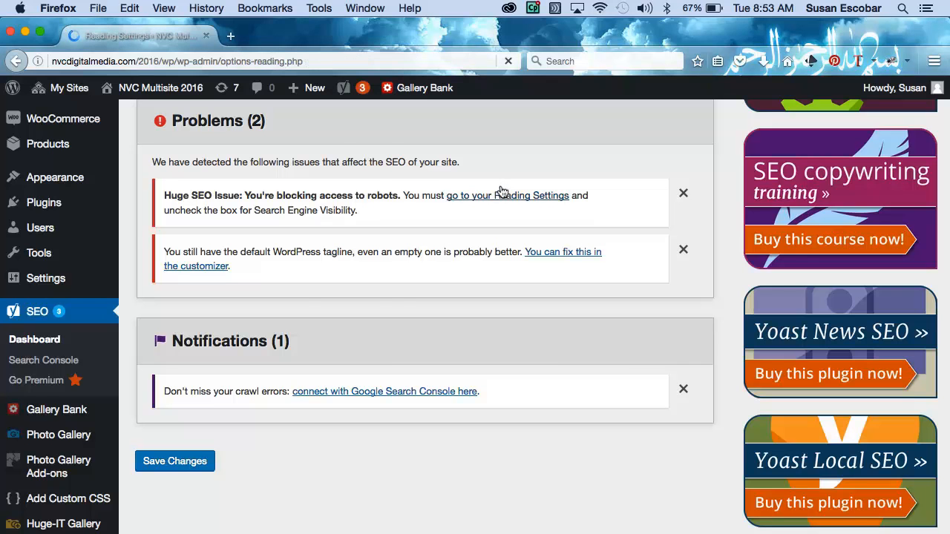
pyautogui.scroll(-5, 457, 312)
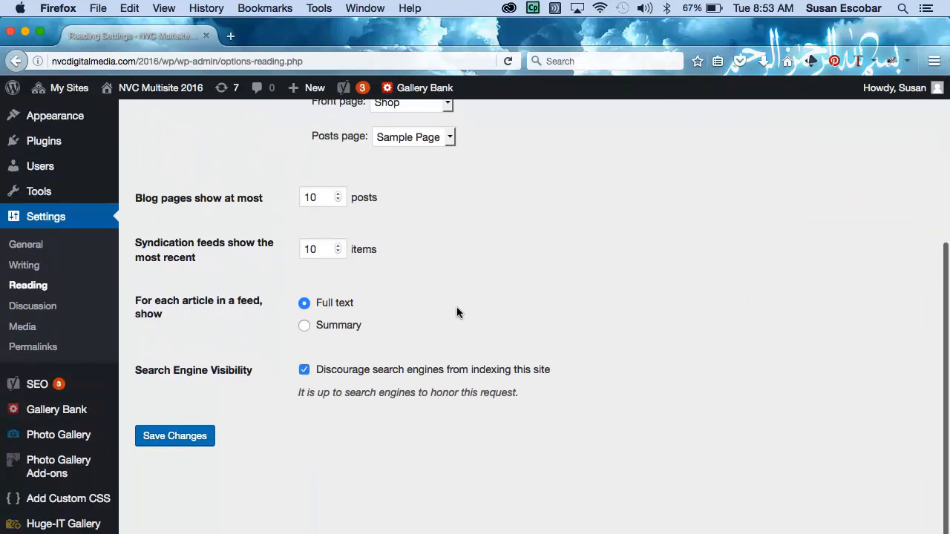
pyautogui.click(298, 370)
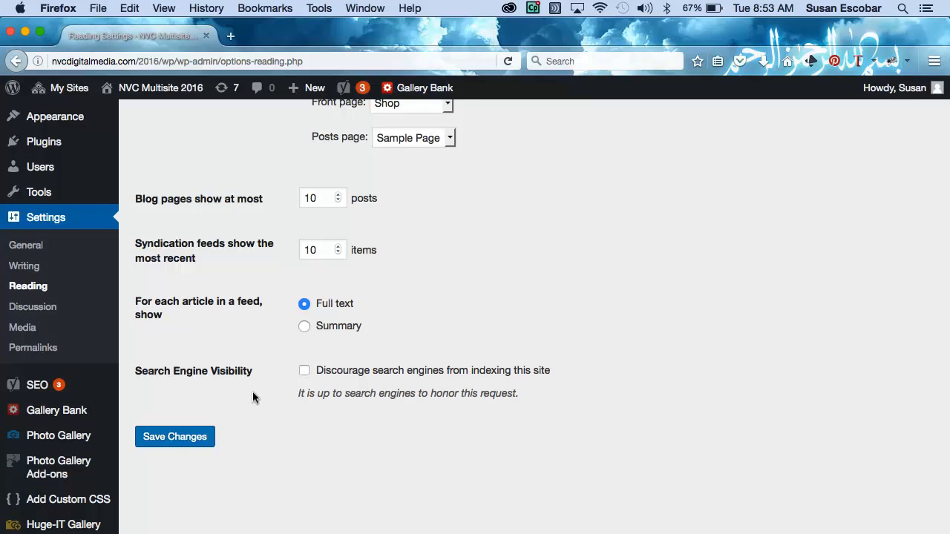
pyautogui.click(297, 369)
# Return to the Yoast SEO dashboard and open the configuration wizard from the plugin's general settings.
pyautogui.click(41, 380)
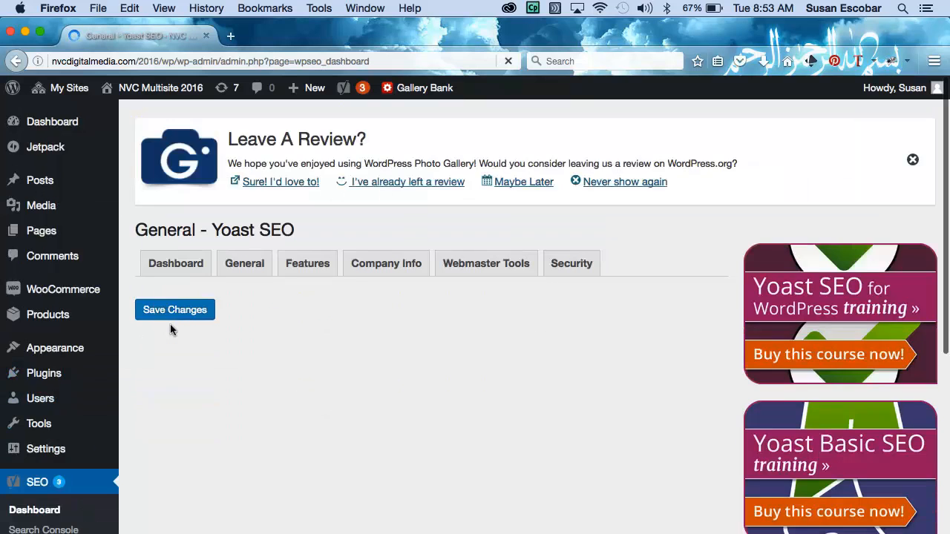
pyautogui.scroll(-8, 170, 325)
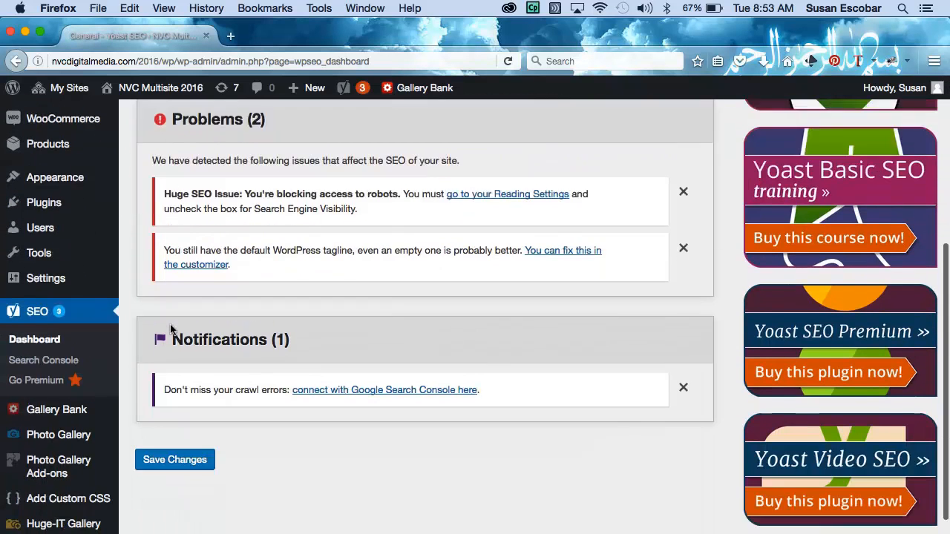
pyautogui.scroll(10, 170, 329)
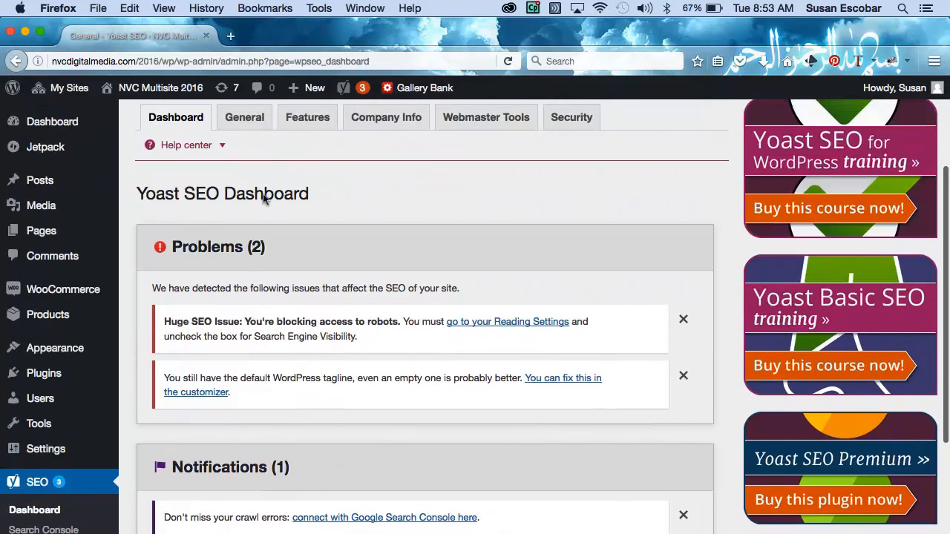
pyautogui.click(236, 154)
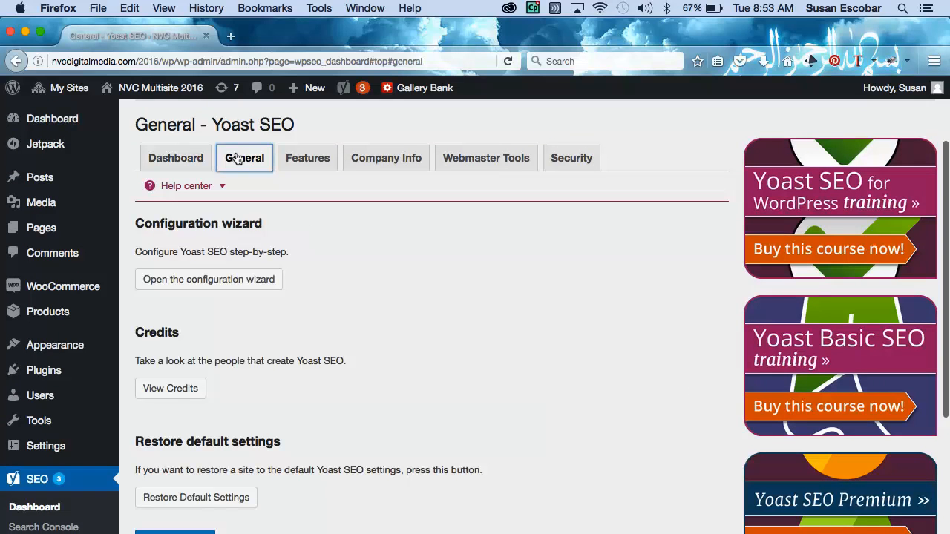
pyautogui.click(210, 279)
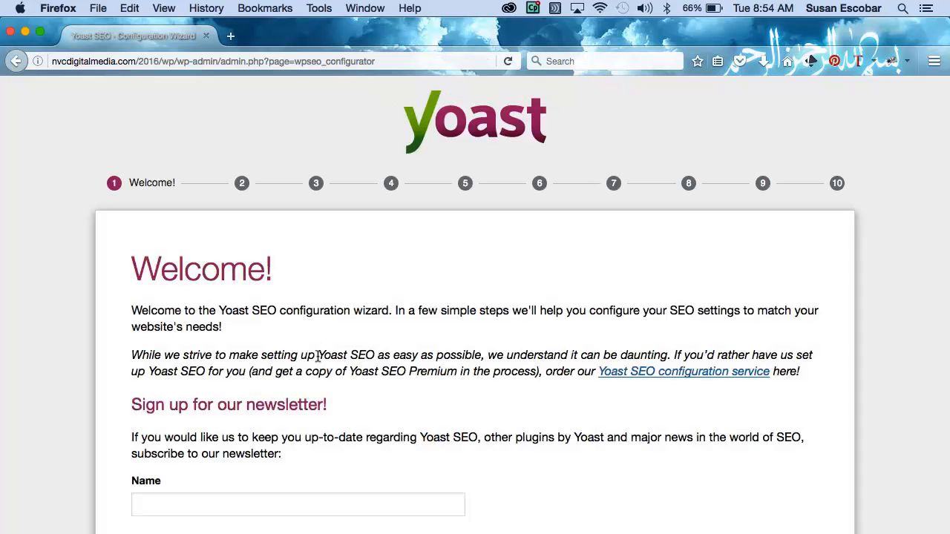
# Try filling in the name for the newsletter sign-up on the wizard's welcome page.
pyautogui.scroll(-5, 318, 356)
pyautogui.click(221, 295)
pyautogui.write('susa')
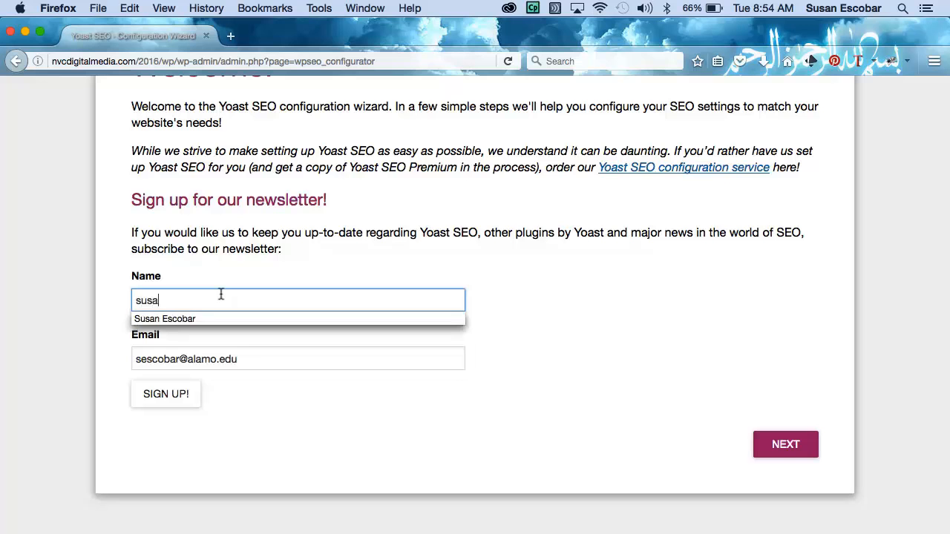
pyautogui.press('BackSpace')
pyautogui.press('BackSpace')
pyautogui.press('BackSpace')
pyautogui.press('BackSpace')
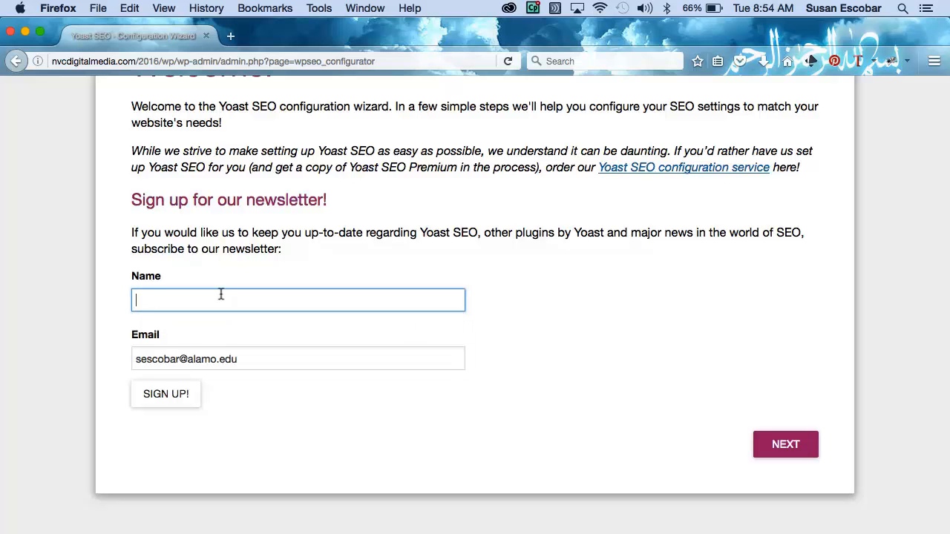
# Skip the newsletter sign-up and set the site's environment to Staging.
pyautogui.click(785, 446)
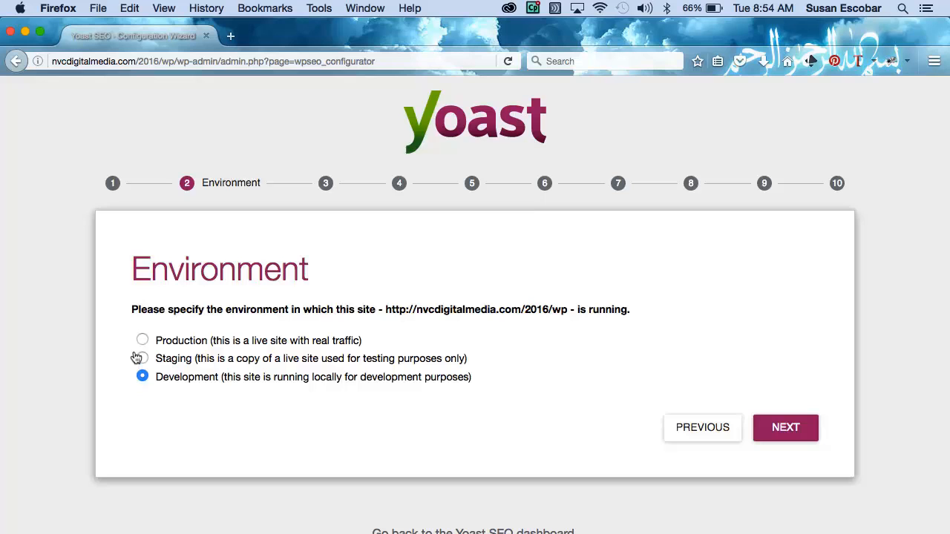
pyautogui.click(138, 359)
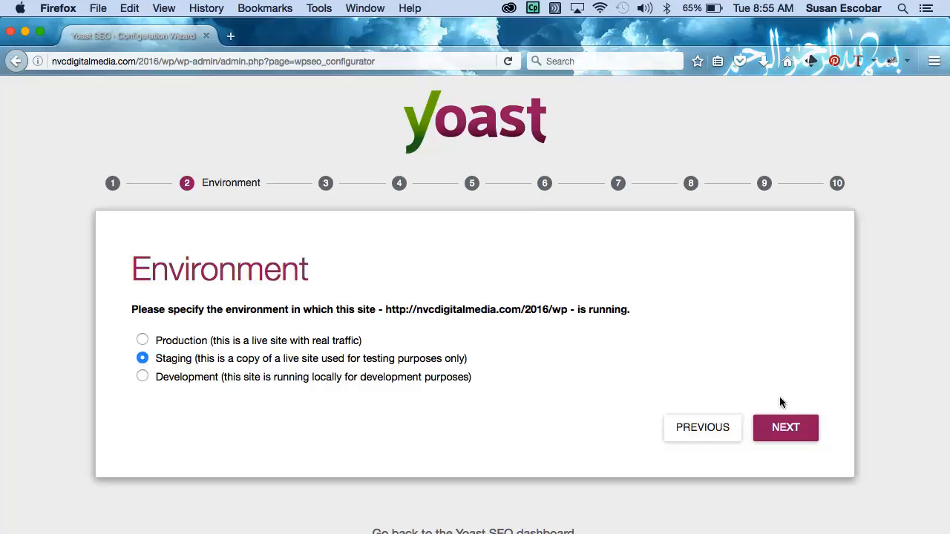
pyautogui.click(785, 425)
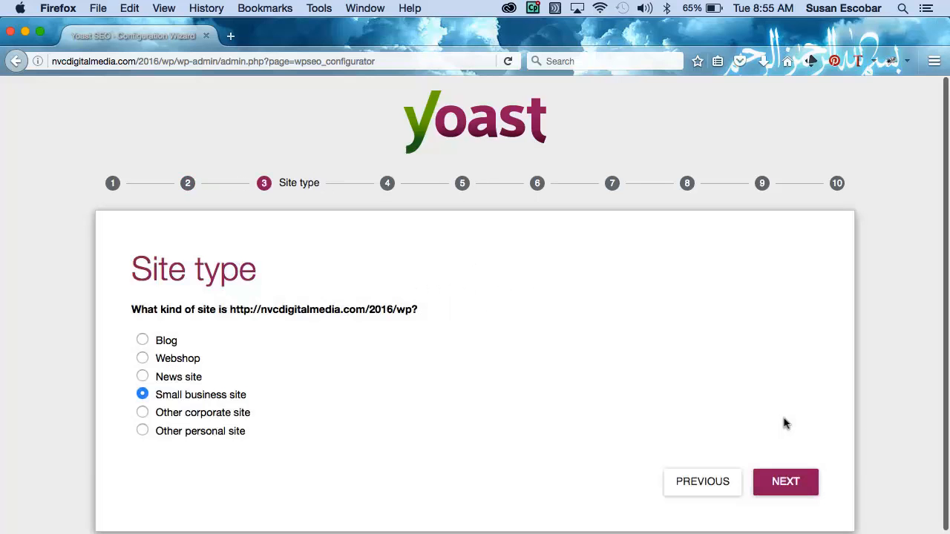
# Keep Small business site as the site type and have the metadata represent a company rather than a person.
pyautogui.scroll(-1, 786, 424)
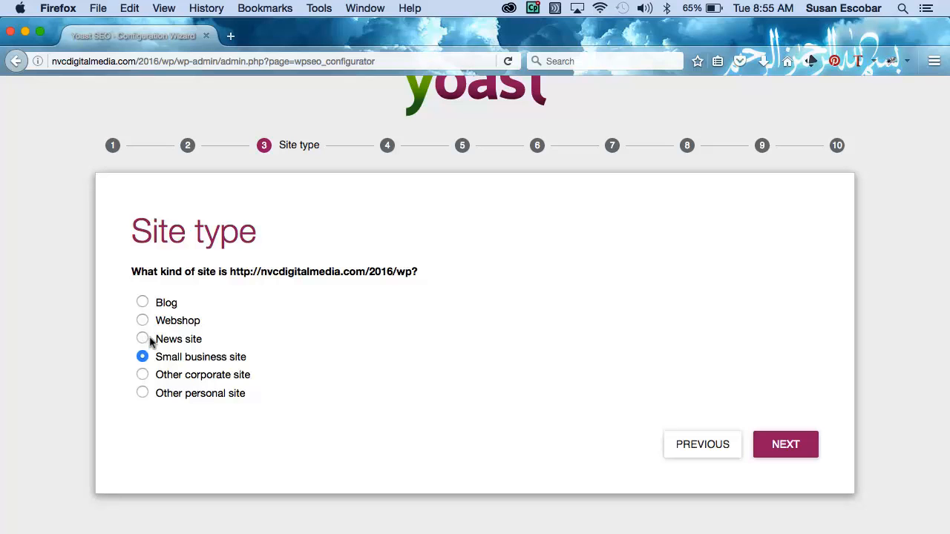
pyautogui.click(793, 444)
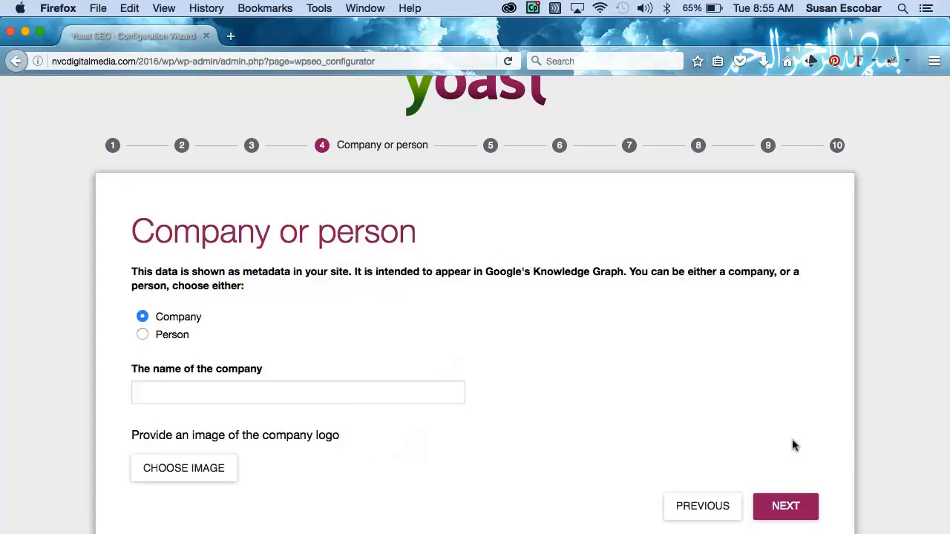
pyautogui.scroll(-2, 794, 444)
pyautogui.click(141, 271)
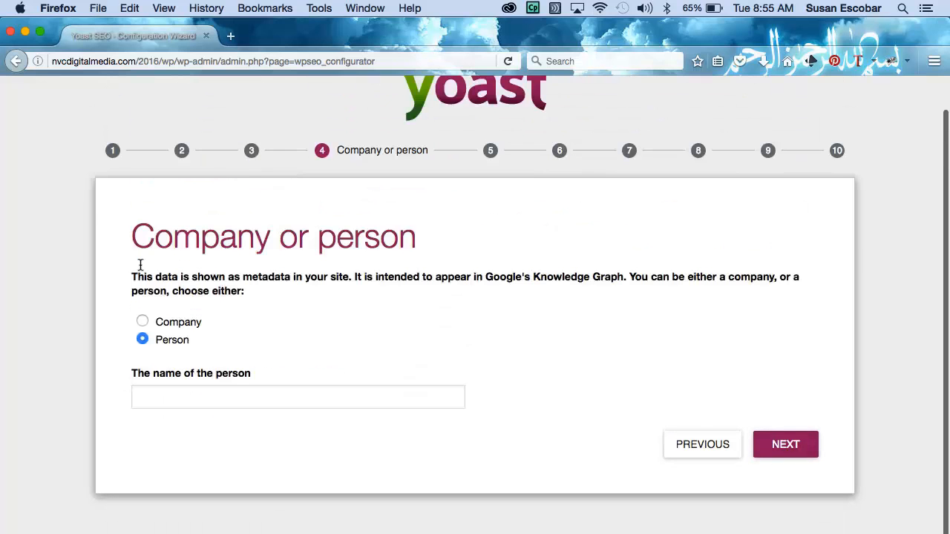
pyautogui.click(142, 321)
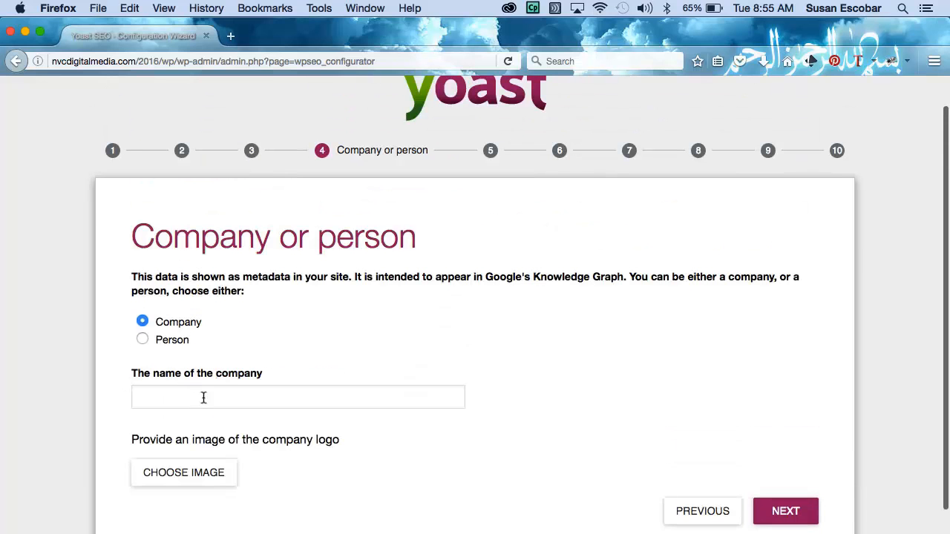
# Enter "Northwest Vista College Digital Media" as the company name and continue to the social profiles without choosing a logo image.
pyautogui.scroll(-2, 195, 383)
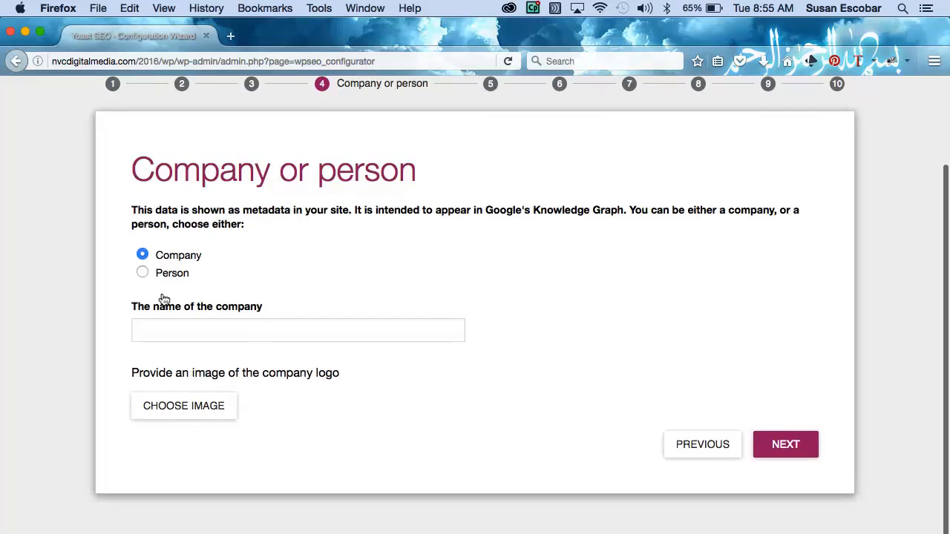
pyautogui.click(158, 321)
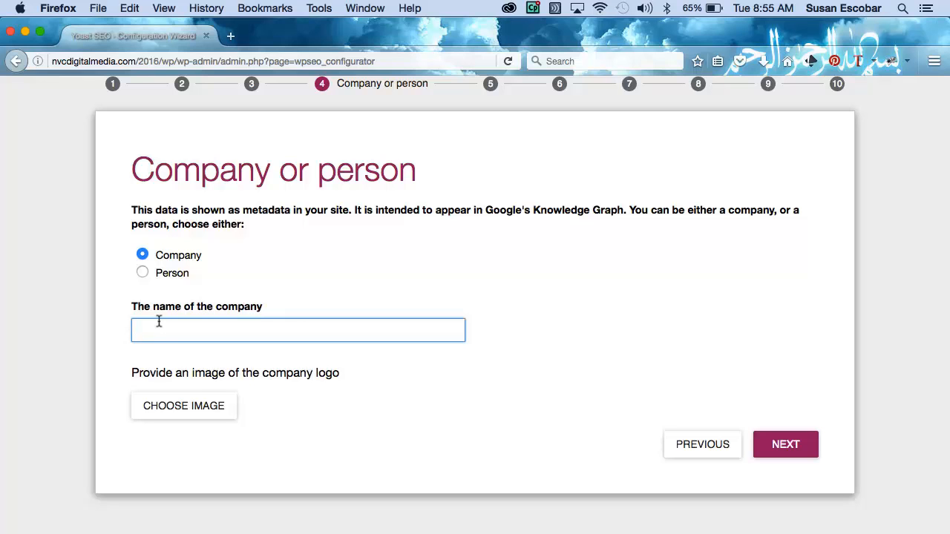
pyautogui.write('Northwest Vista College ')
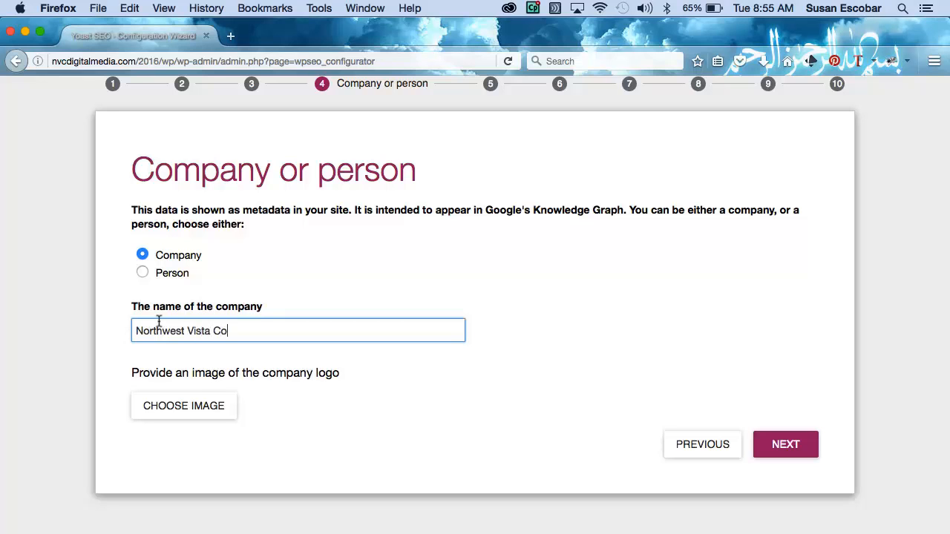
pyautogui.write('Digital Media')
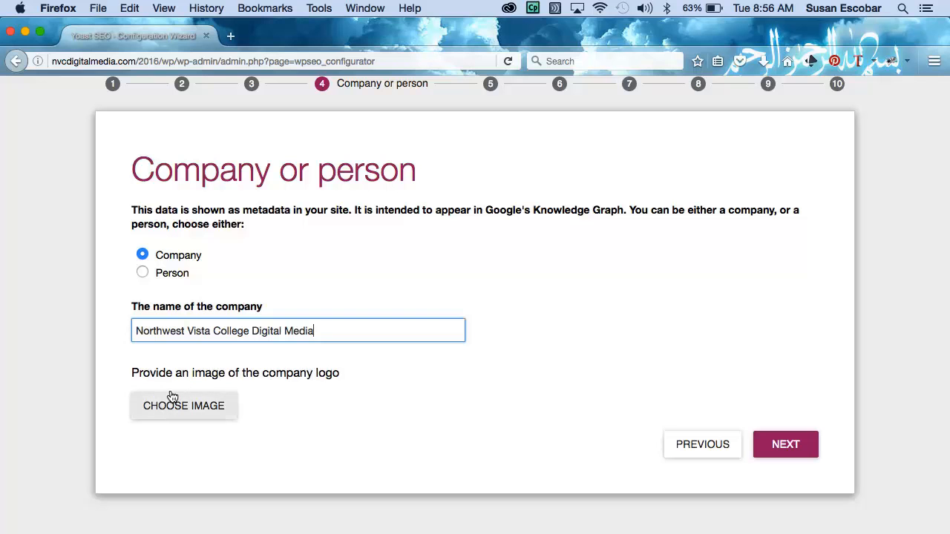
pyautogui.click(769, 443)
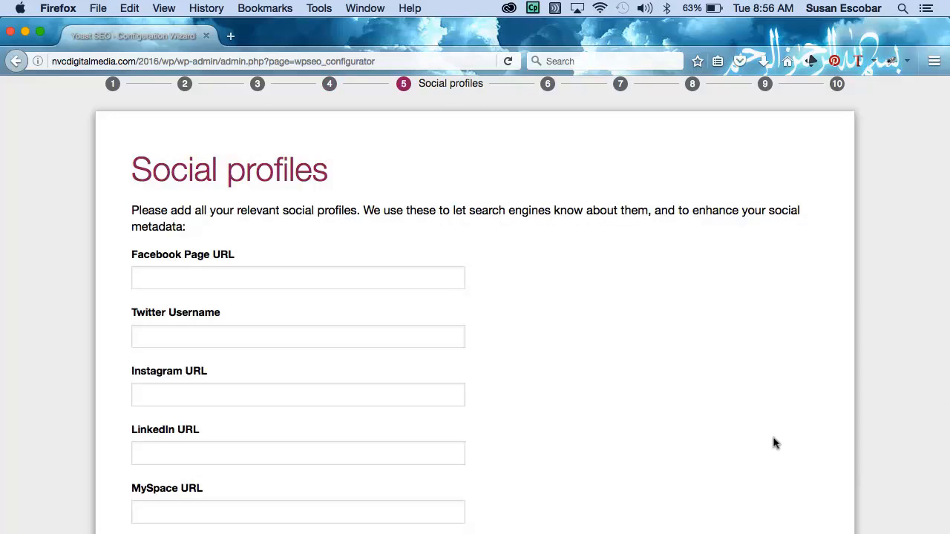
# Look through the social profile fields the wizard offers, such as Facebook, Twitter, Instagram and LinkedIn.
pyautogui.scroll(-3, 774, 443)
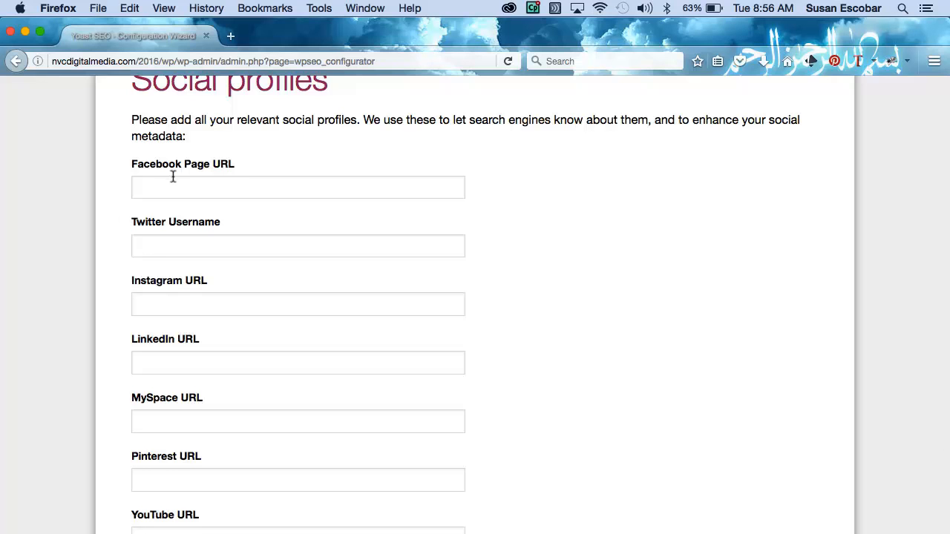
pyautogui.scroll(-1, 173, 177)
pyautogui.scroll(-2, 172, 182)
pyautogui.scroll(5, 171, 182)
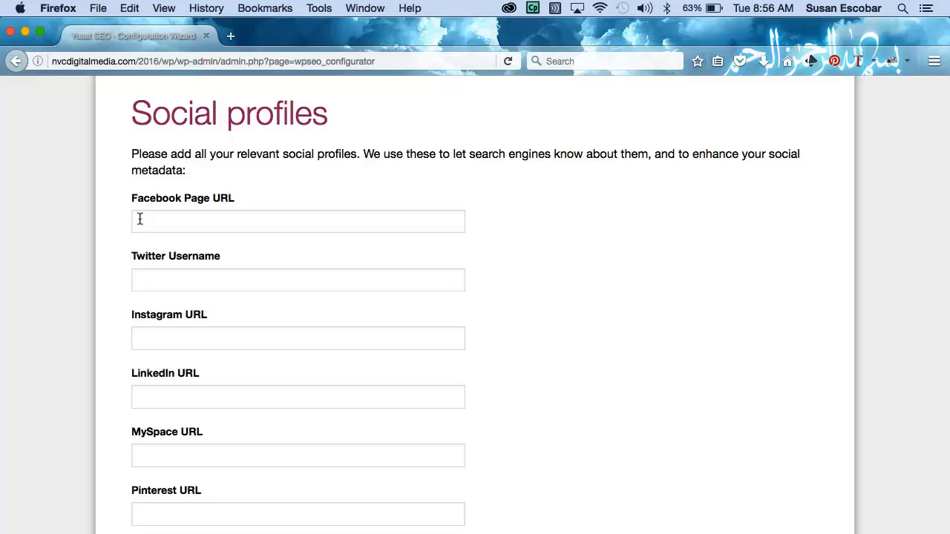
pyautogui.scroll(-1, 137, 219)
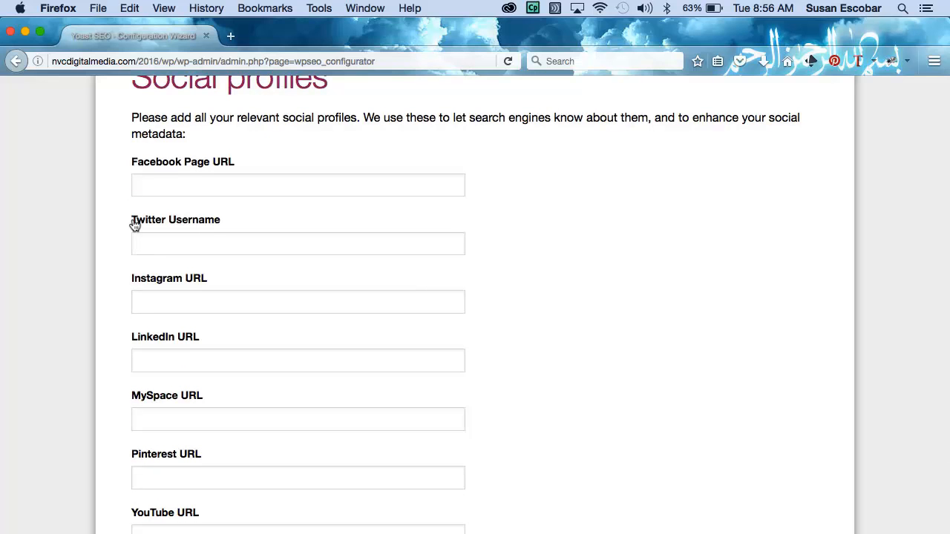
# Check the remaining social profile fields, leave them all empty and continue to the post type visibility settings.
pyautogui.scroll(-3, 135, 224)
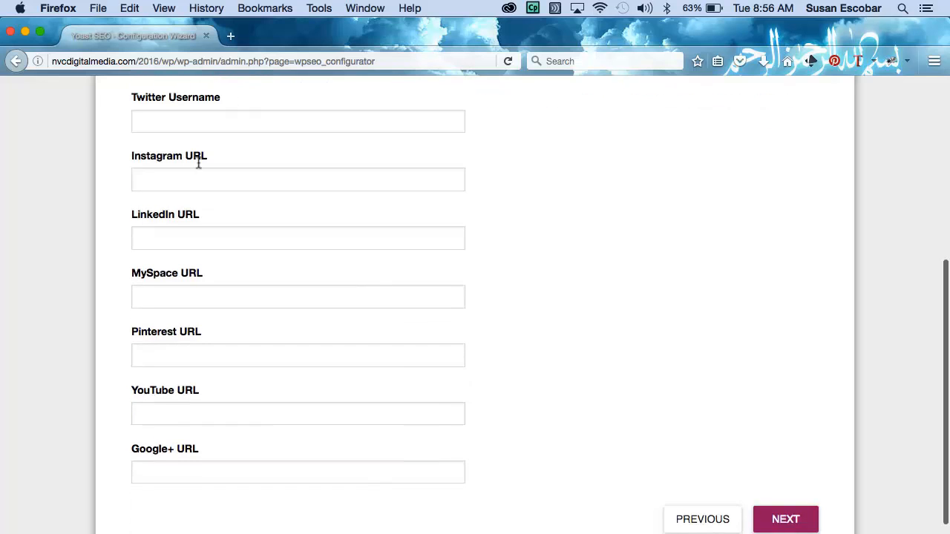
pyautogui.scroll(3, 147, 290)
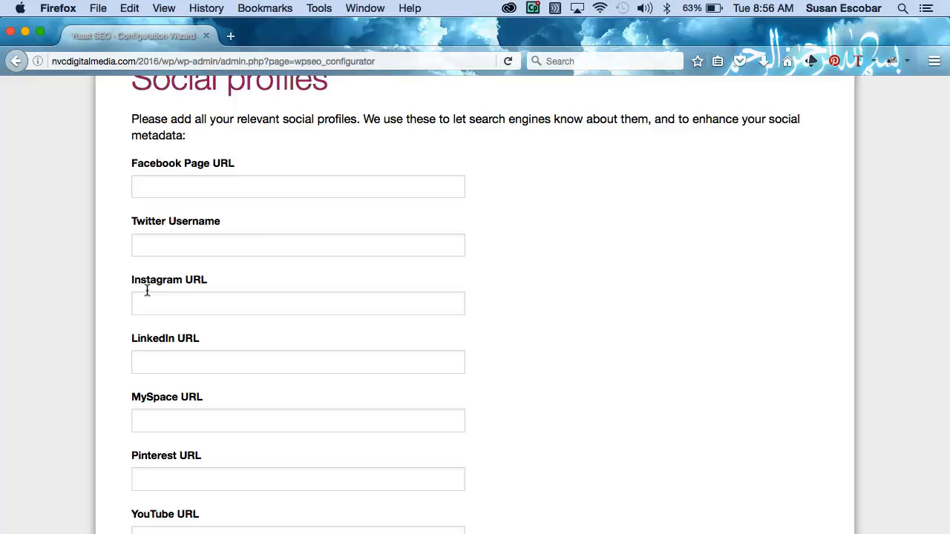
pyautogui.scroll(-5, 147, 291)
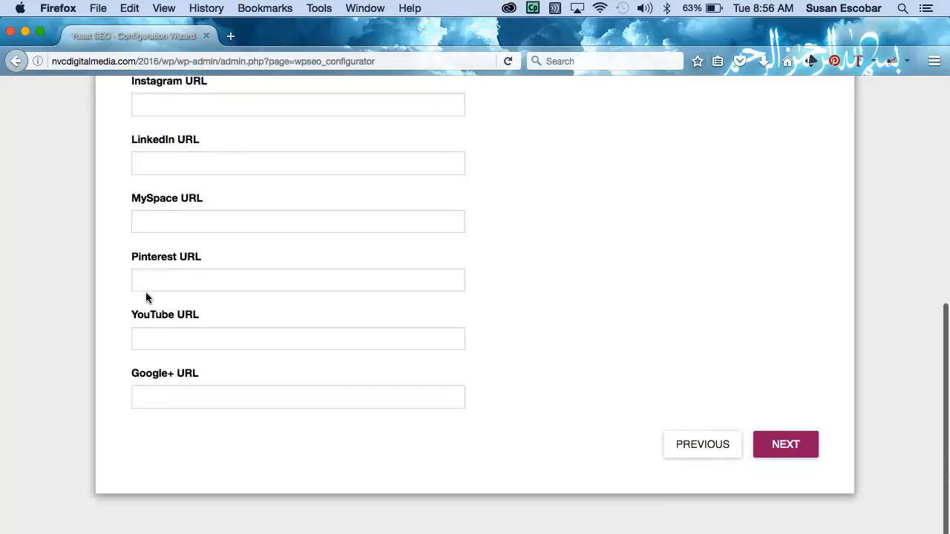
pyautogui.scroll(5, 147, 291)
pyautogui.scroll(-2, 147, 290)
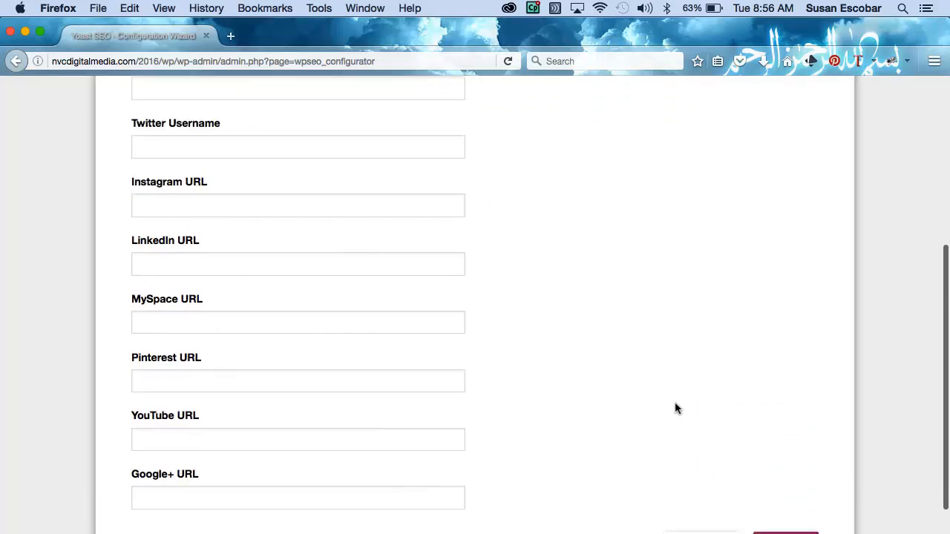
pyautogui.scroll(-2, 676, 408)
pyautogui.click(791, 472)
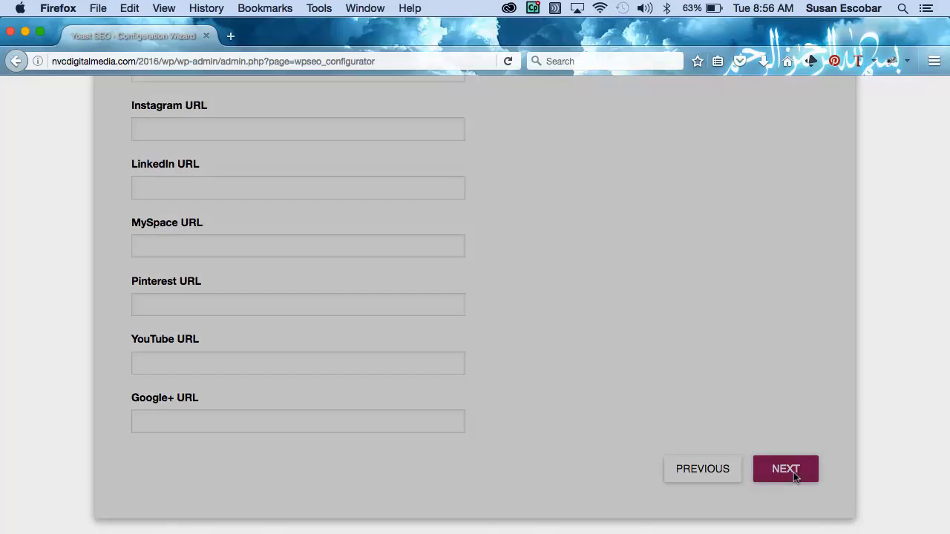
# Keep Media hidden and all other post types visible, and keep No for multiple authors, continuing to Google Search Console.
pyautogui.scroll(3, 794, 479)
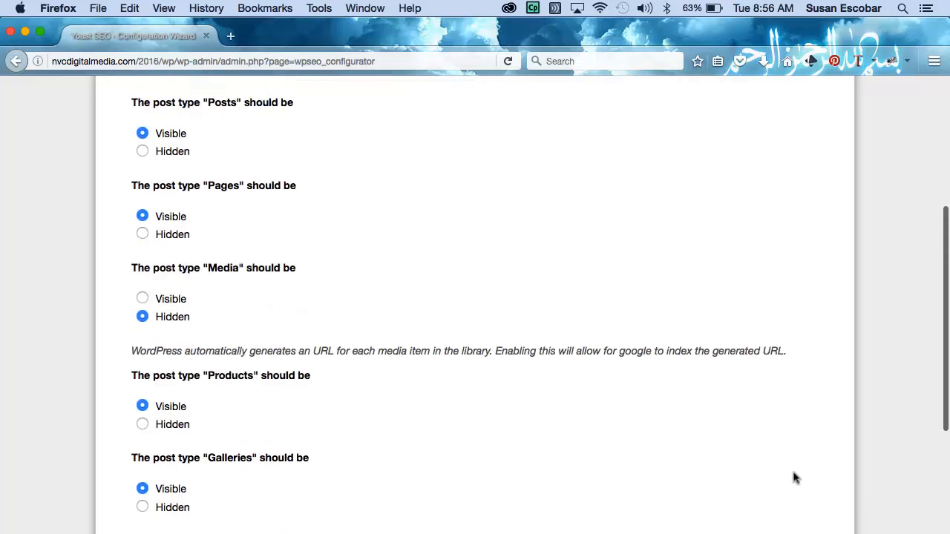
pyautogui.scroll(3, 794, 478)
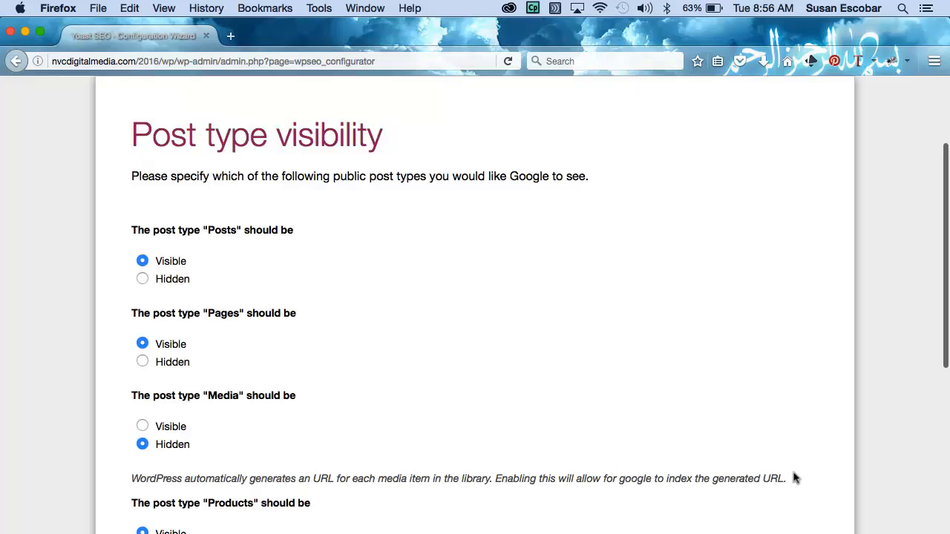
pyautogui.scroll(-4, 795, 479)
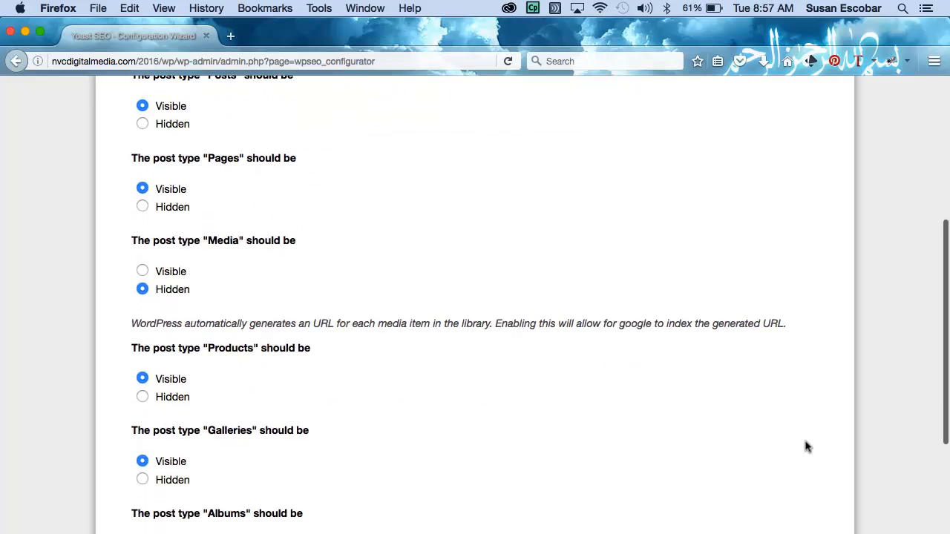
pyautogui.scroll(2, 807, 448)
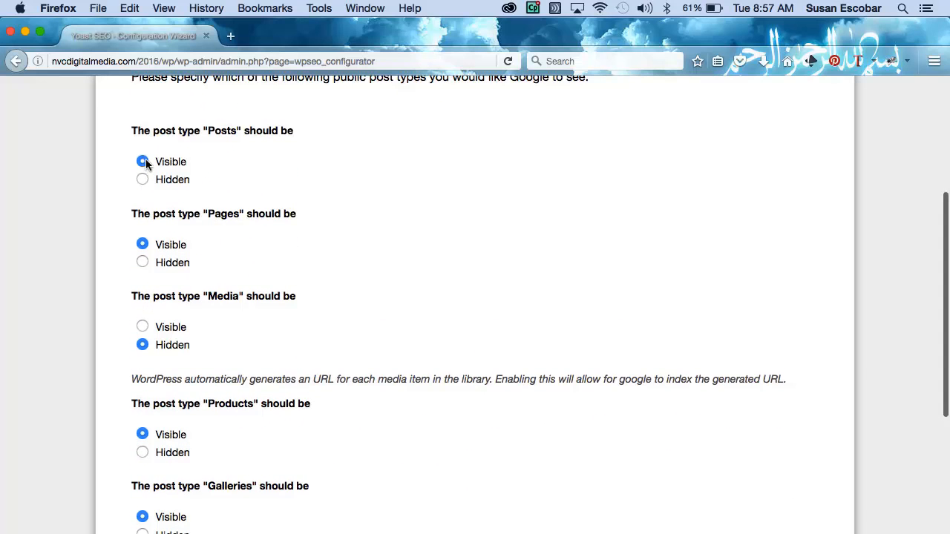
pyautogui.scroll(-2, 154, 236)
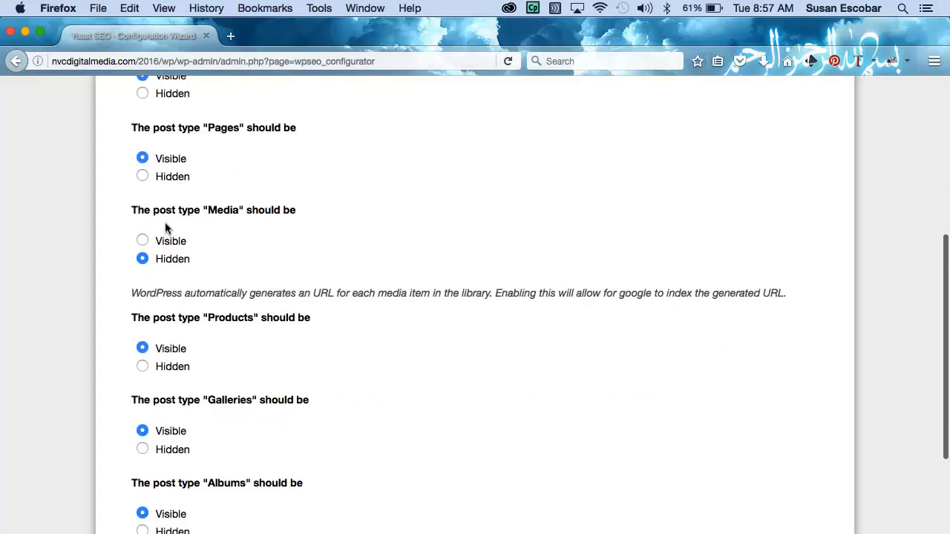
pyautogui.scroll(-4, 164, 223)
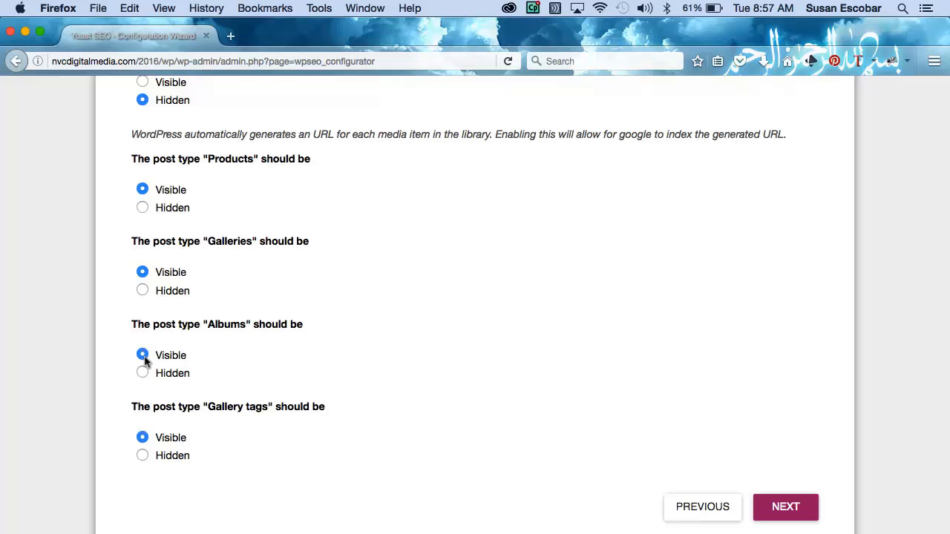
pyautogui.click(779, 506)
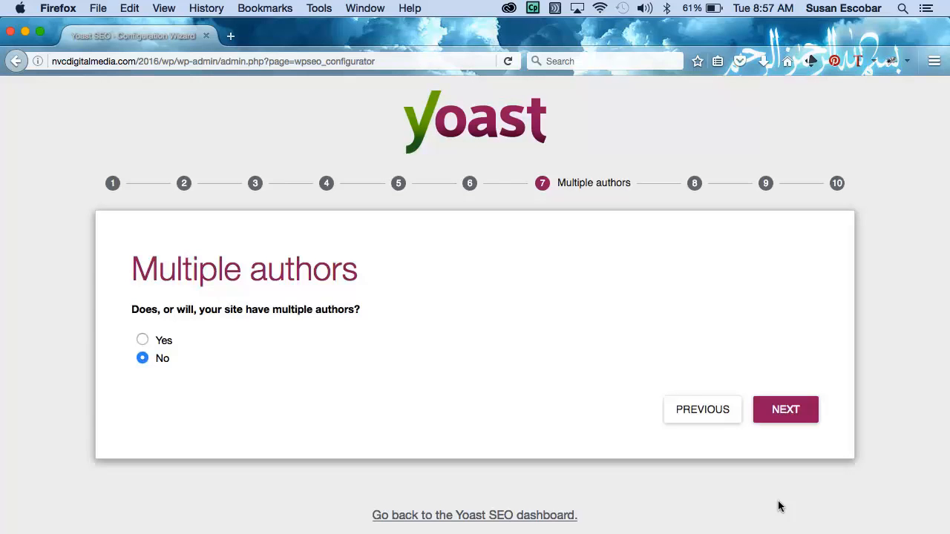
pyautogui.click(787, 409)
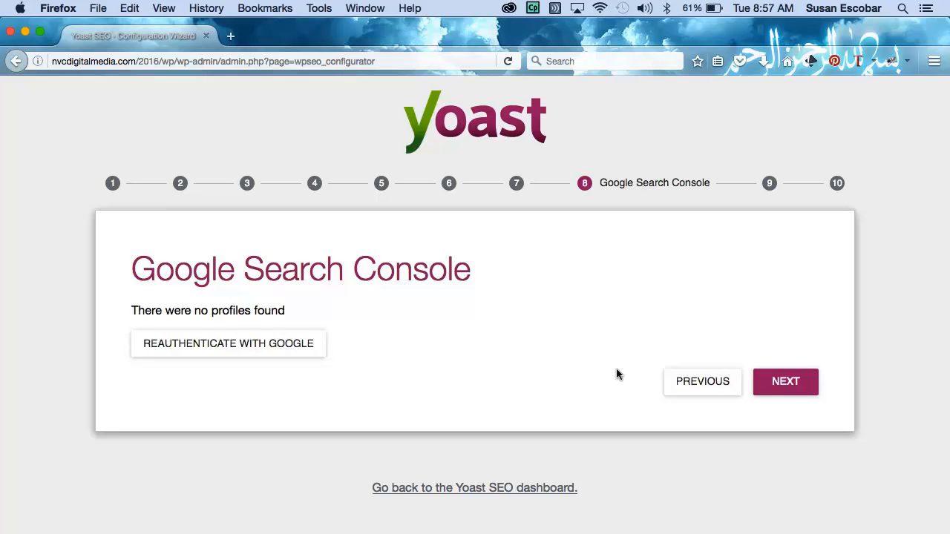
# Reauthenticate with Google, request an authorization code and allow Yoast SEO to view and manage the Search Console data.
pyautogui.click(218, 337)
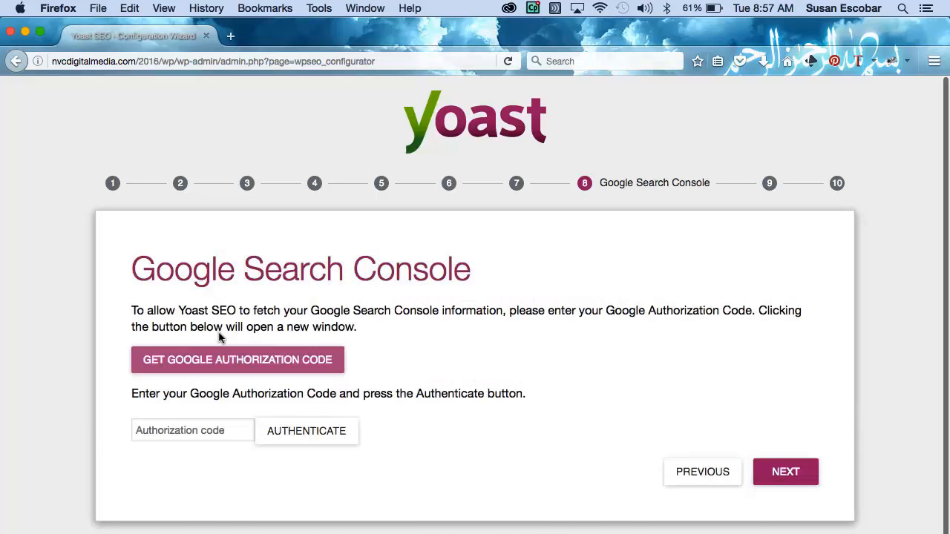
pyautogui.scroll(-1, 218, 336)
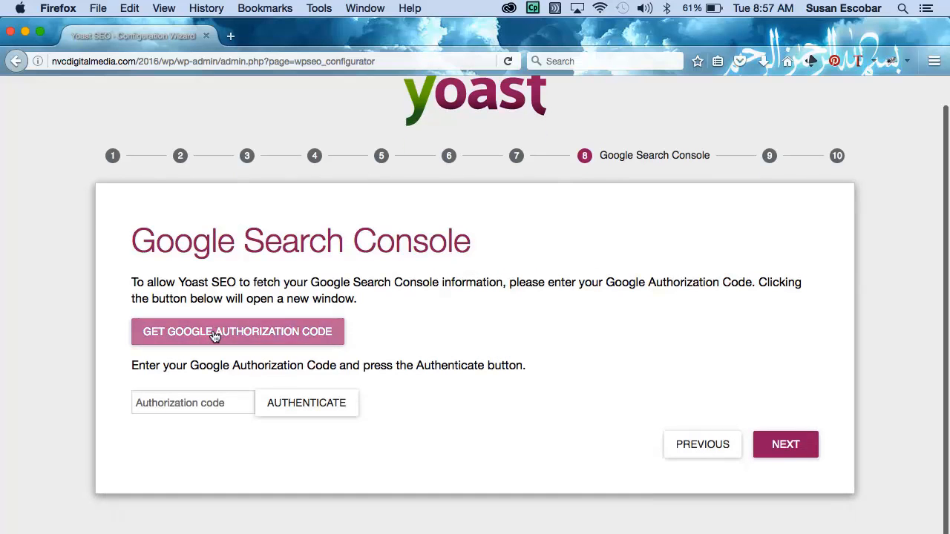
pyautogui.click(276, 334)
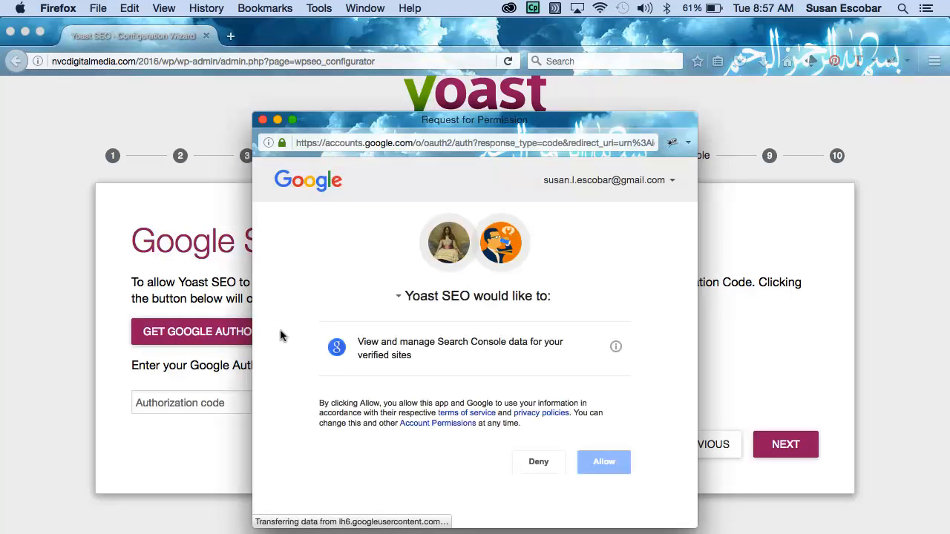
pyautogui.click(588, 462)
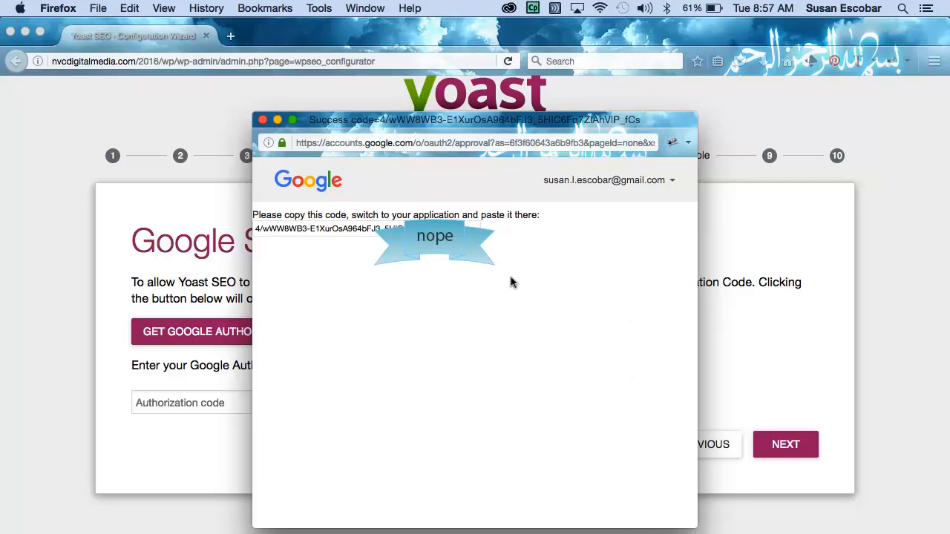
# Copy the Google authorization code into the wizard's Authorization code field and authenticate with it.
pyautogui.click(330, 226)
pyautogui.press('cmd+c')
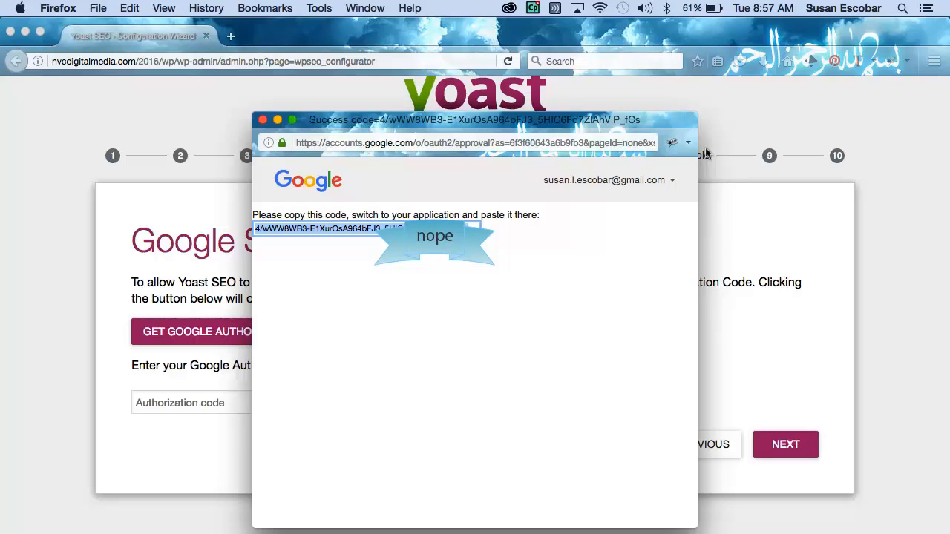
pyautogui.click(263, 121)
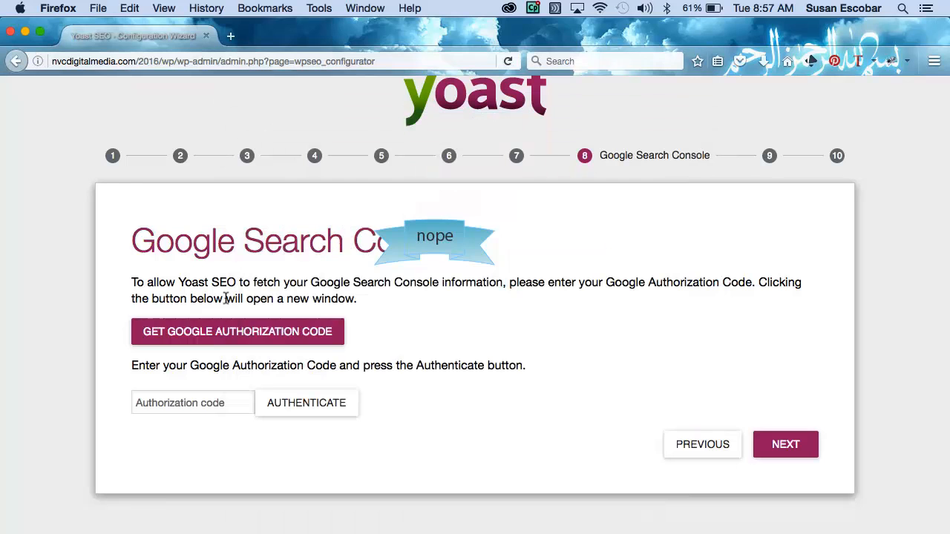
pyautogui.click(174, 401)
pyautogui.press('cmd+v')
pyautogui.click(291, 403)
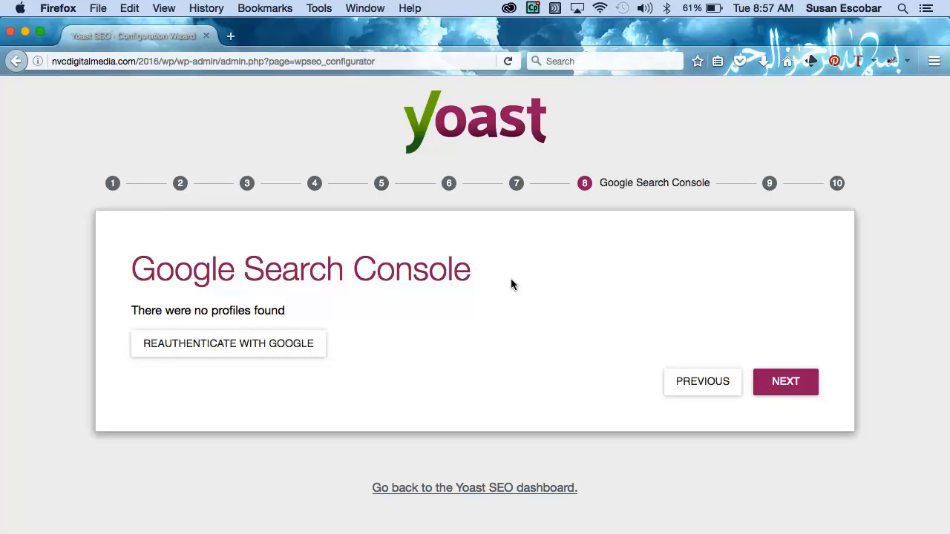
# Keep NVC Multisite 2016 as the website name and the bullet as title separator, and continue to the wizard's final page.
pyautogui.click(776, 381)
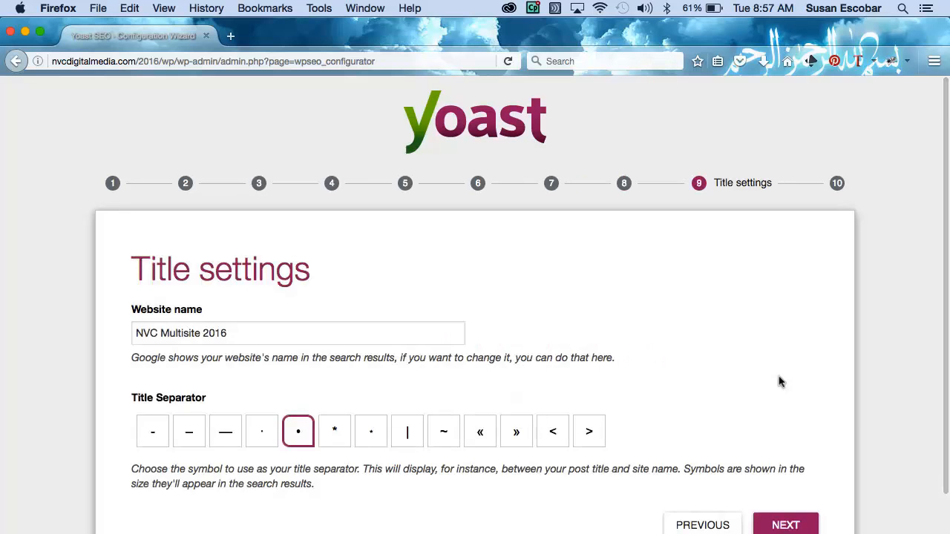
pyautogui.scroll(-2, 779, 382)
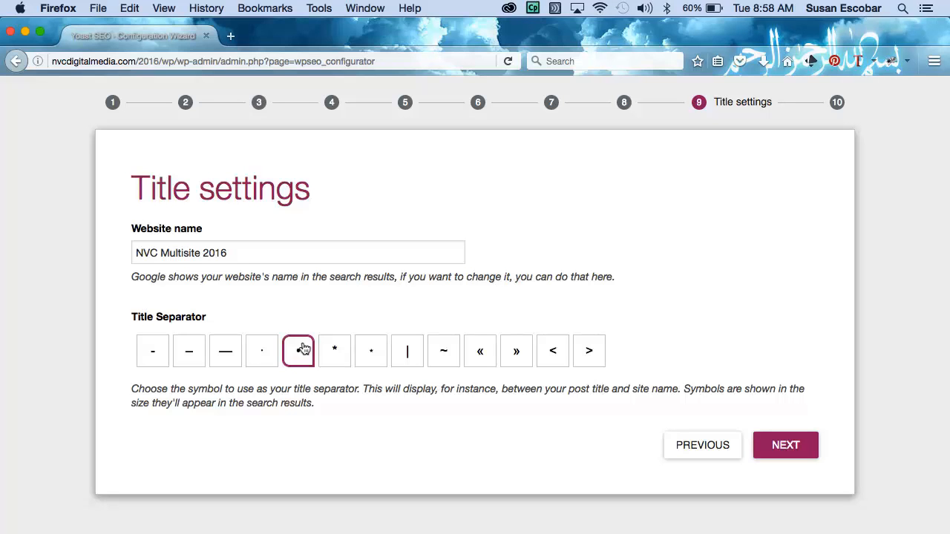
pyautogui.click(790, 444)
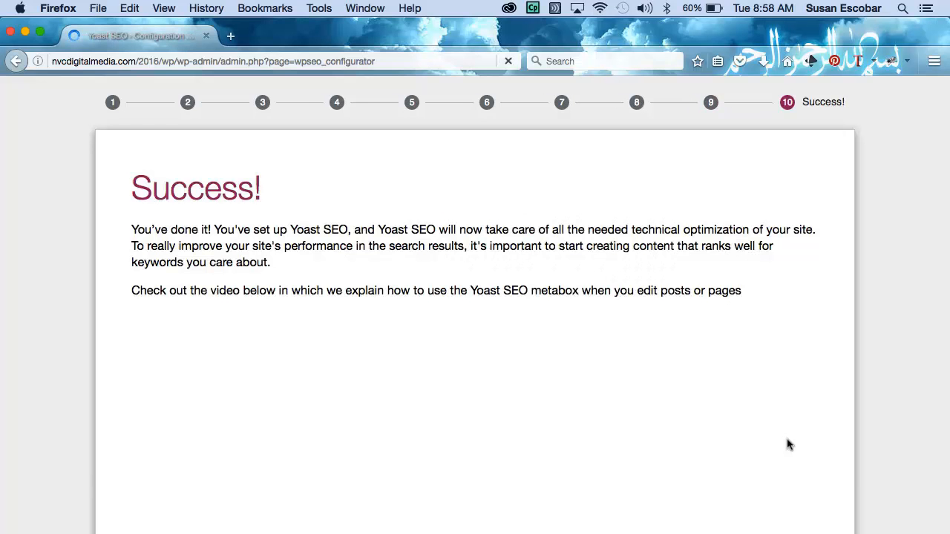
# Leave the configuration wizard and review the problems and notifications on the Yoast SEO Dashboard.
pyautogui.scroll(-5, 788, 444)
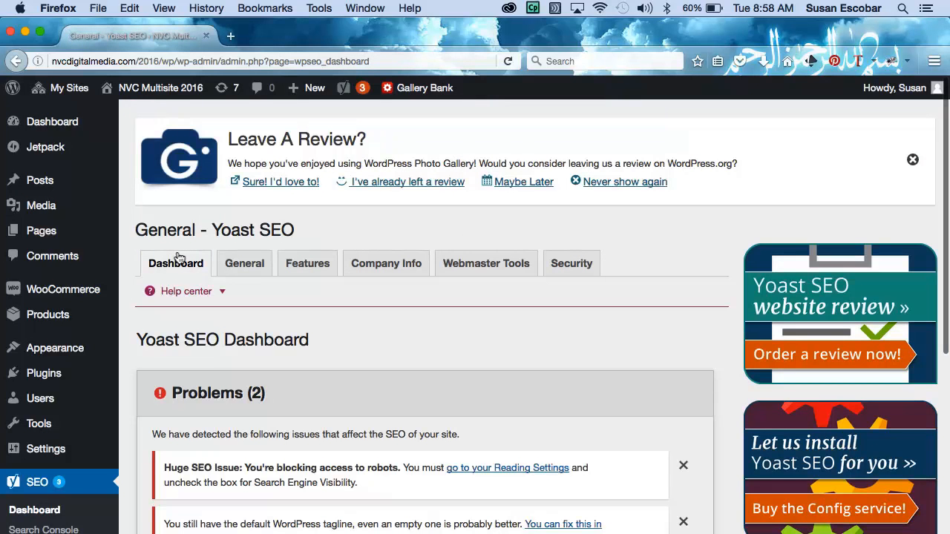
pyautogui.scroll(-4, 346, 323)
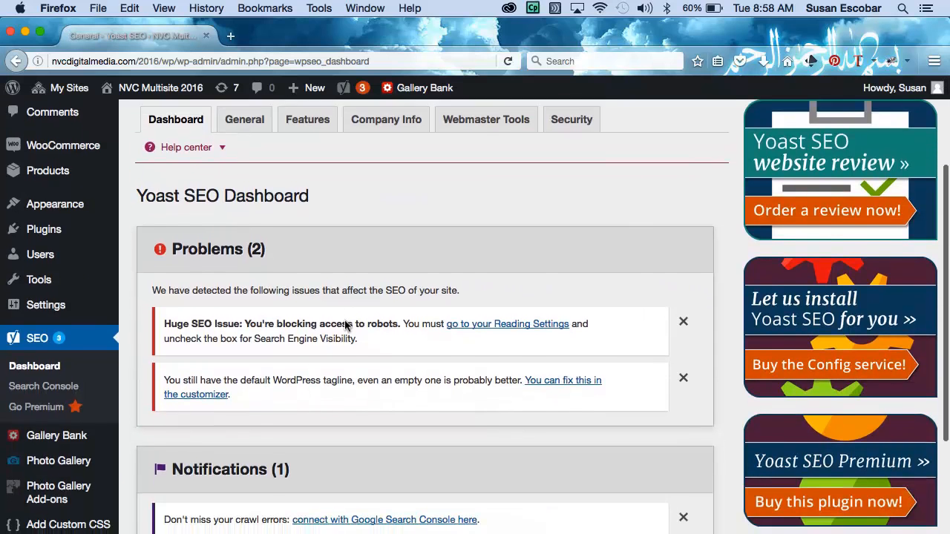
pyautogui.scroll(-1, 346, 323)
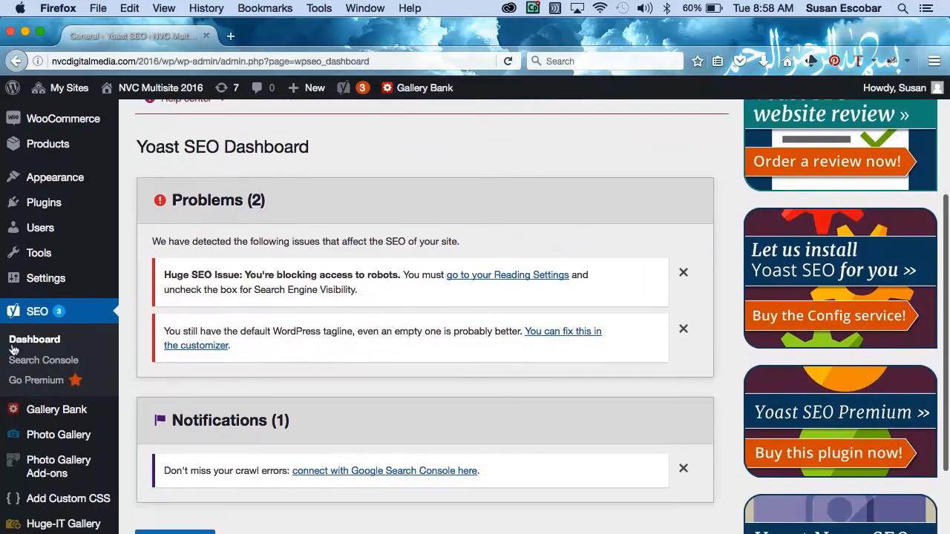
pyautogui.scroll(5, 282, 301)
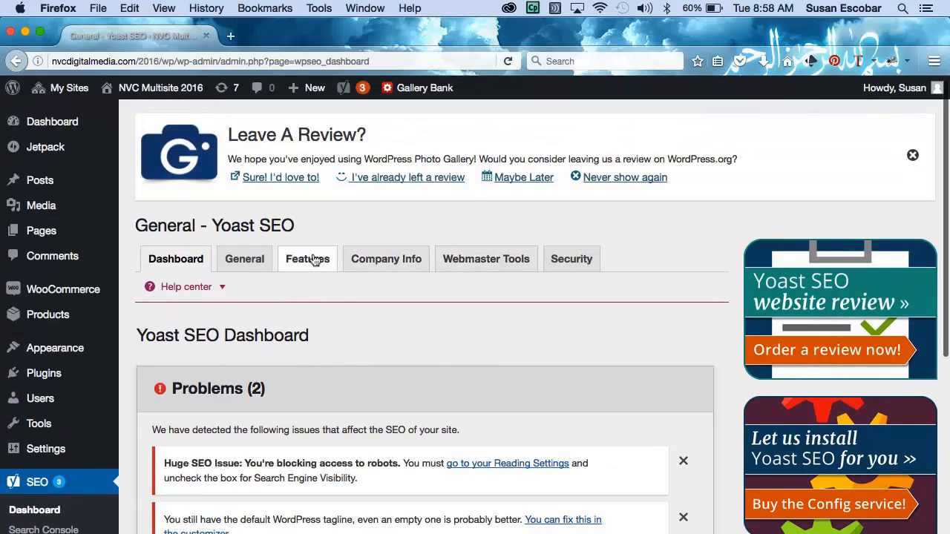
# Open Google Search Console verification from Yoast's Webmaster Tools settings, choose the HTML tag alternate method and copy its meta tag.
pyautogui.click(454, 255)
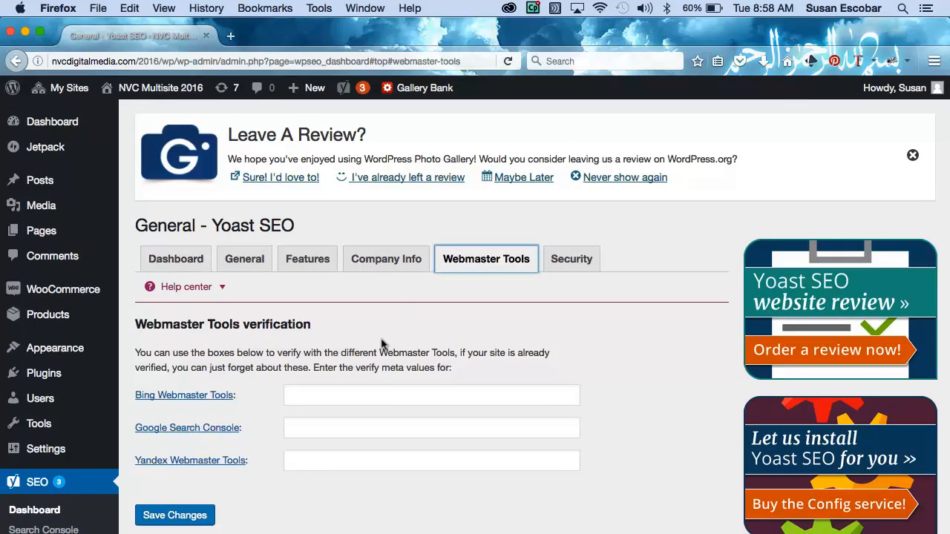
pyautogui.scroll(-2, 382, 343)
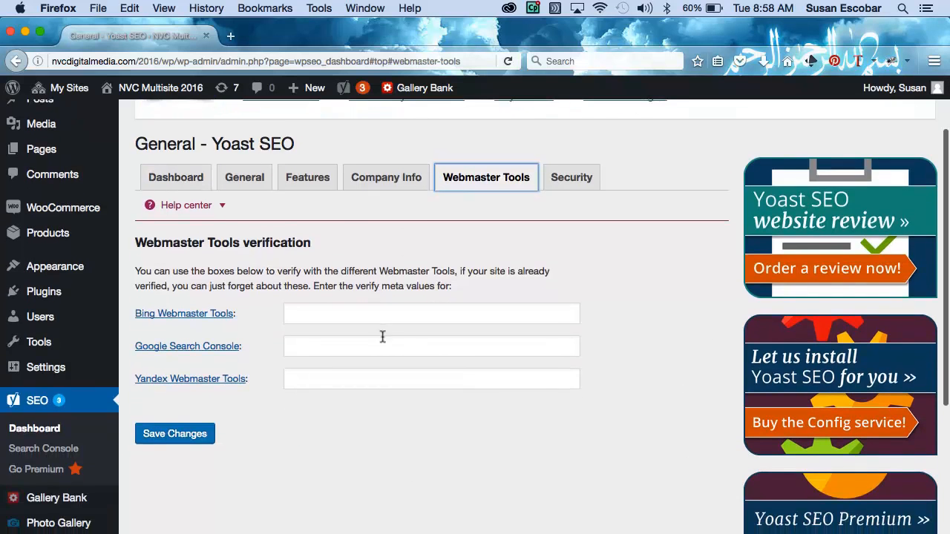
pyautogui.click(184, 345)
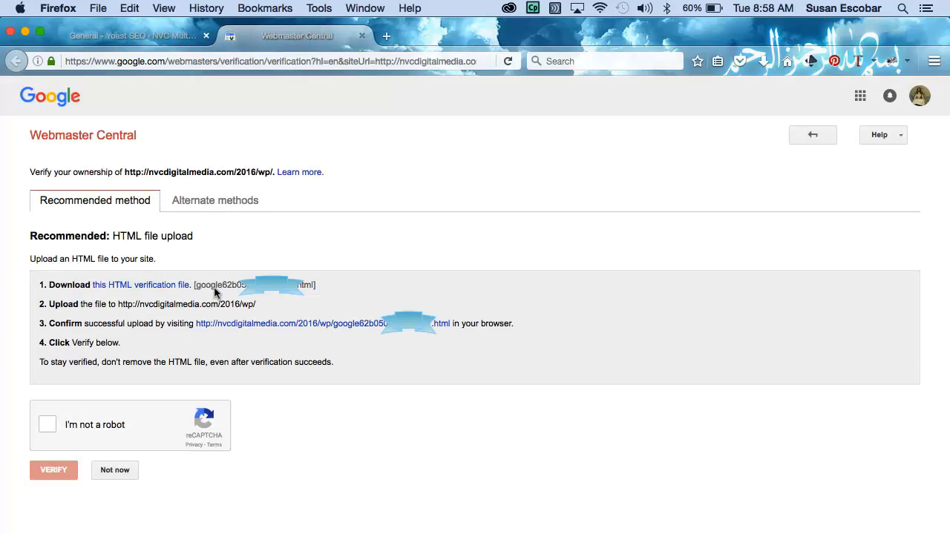
pyautogui.click(212, 199)
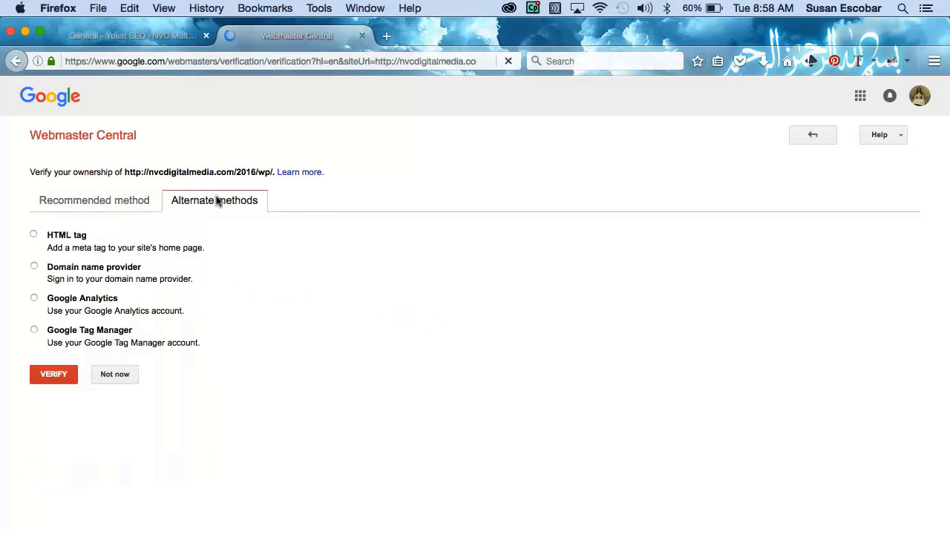
pyautogui.click(34, 234)
pyautogui.moveTo(210, 288); pyautogui.dragTo(761, 294)
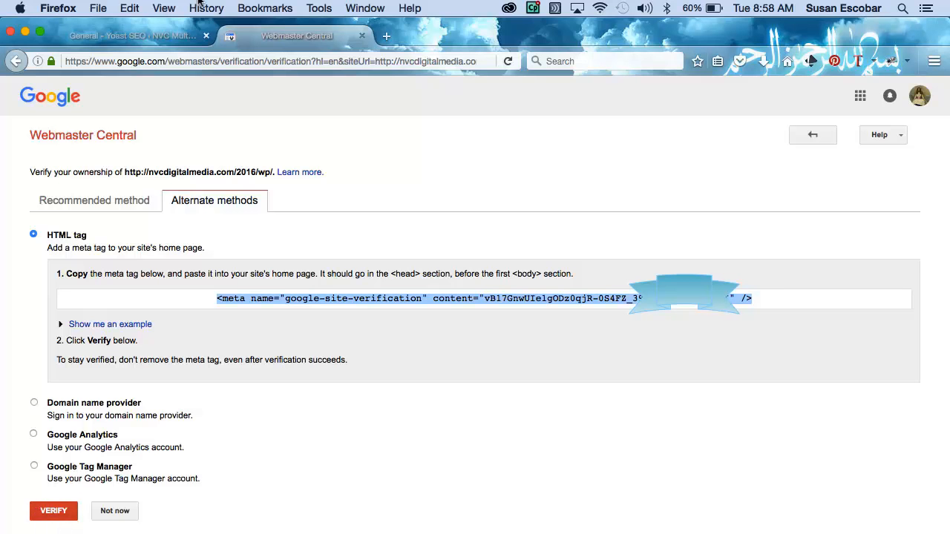
# Paste the copied Google verification meta tag into the Google Search Console field of Yoast's Webmaster Tools verification.
pyautogui.click(148, 36)
pyautogui.click(344, 349)
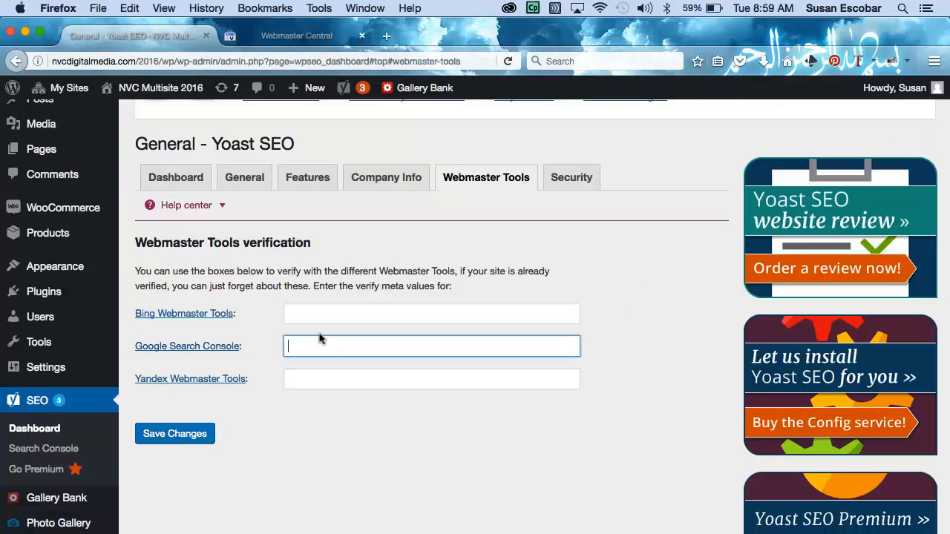
pyautogui.press('super+v')
# Open the Bing Webmaster Tools site from the Yoast verification settings and look over its sign-in page.
pyautogui.click(223, 314)
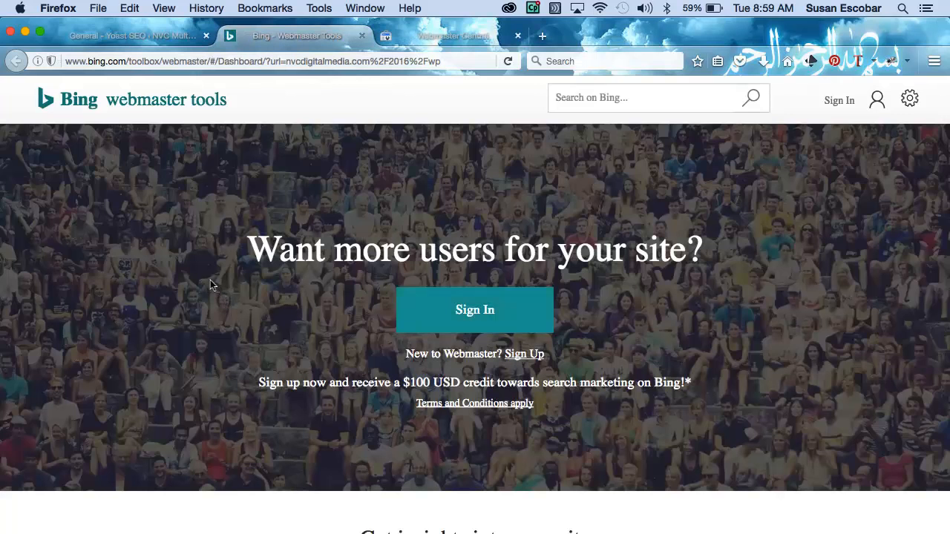
pyautogui.scroll(-3, 211, 286)
pyautogui.scroll(-1, 189, 247)
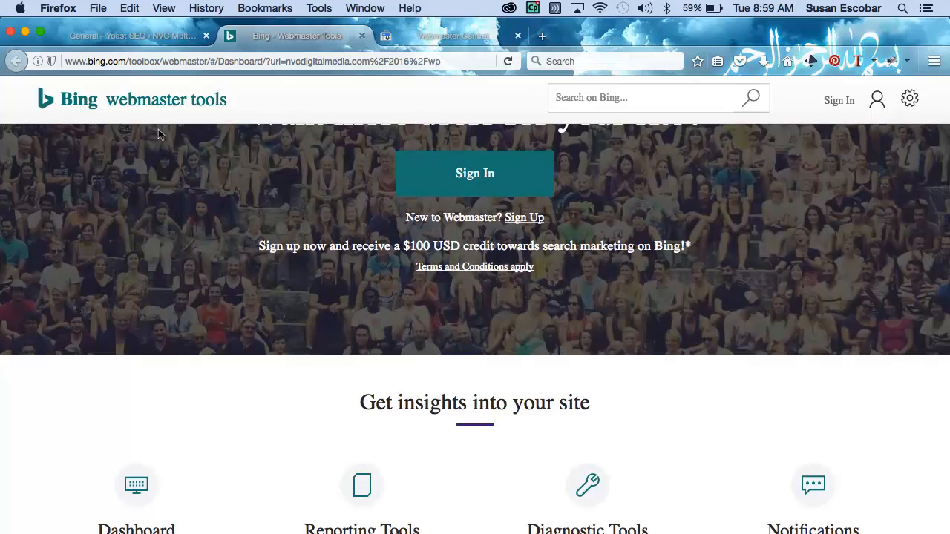
# Return to Yoast's Webmaster Tools verification settings and save the changes.
pyautogui.scroll(5, 154, 97)
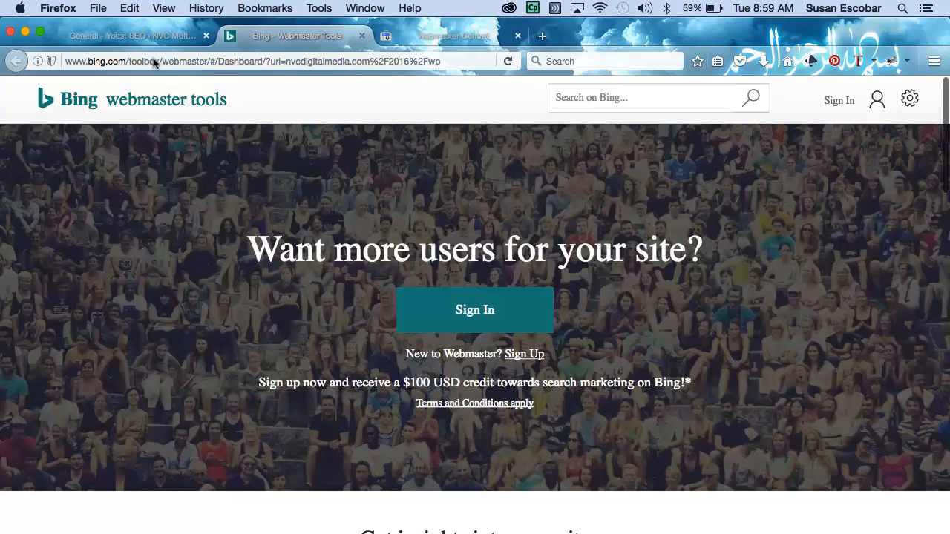
pyautogui.click(153, 37)
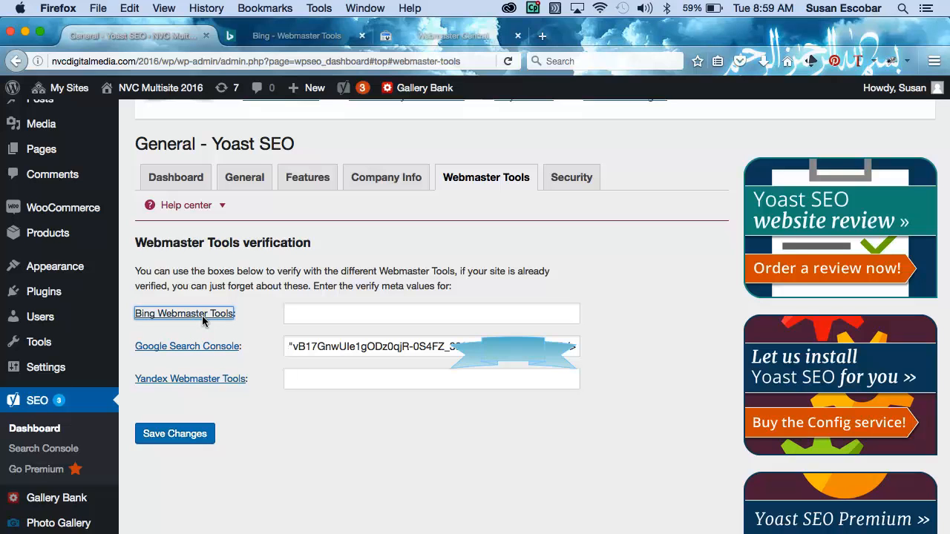
pyautogui.click(157, 434)
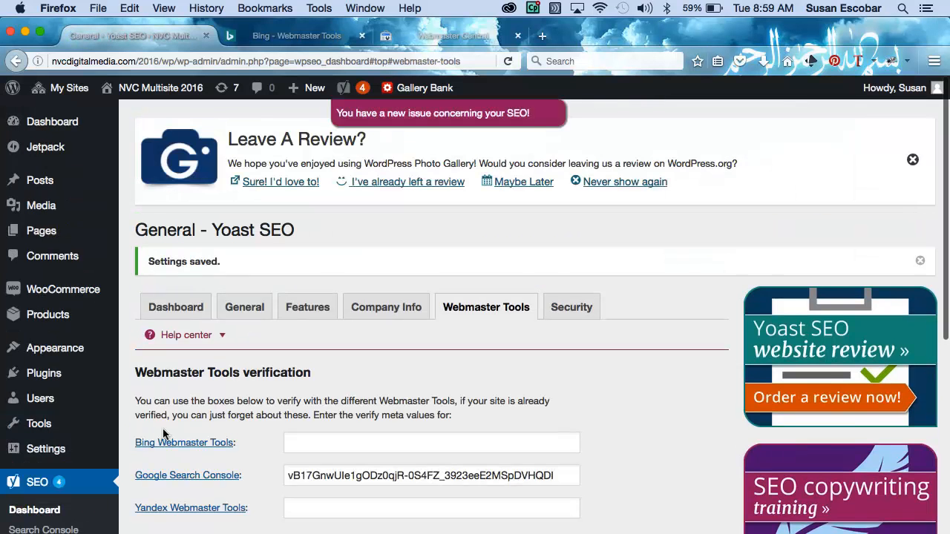
pyautogui.scroll(-4, 163, 434)
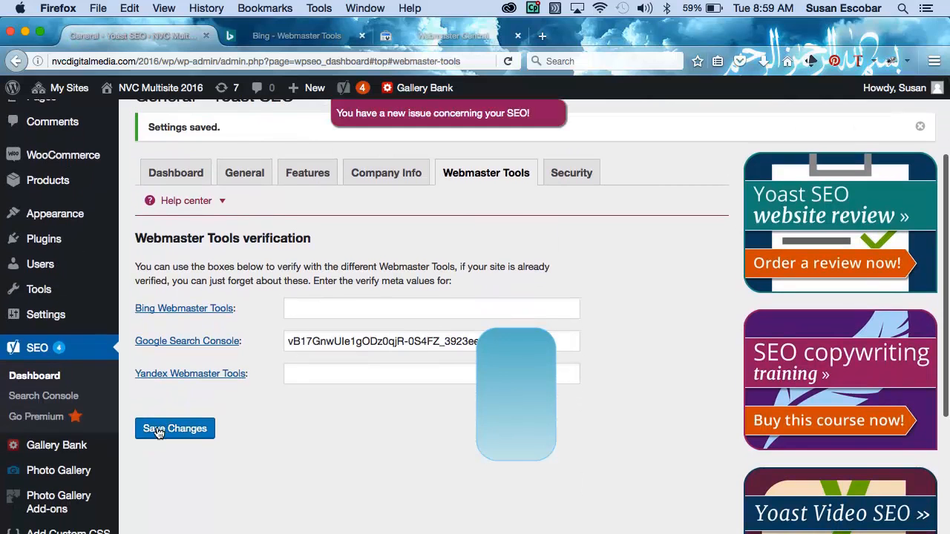
# Open Yoast's Features settings and review the Advanced settings pages, OnPage.org and Admin bar menu options.
pyautogui.click(280, 170)
pyautogui.scroll(-5, 289, 323)
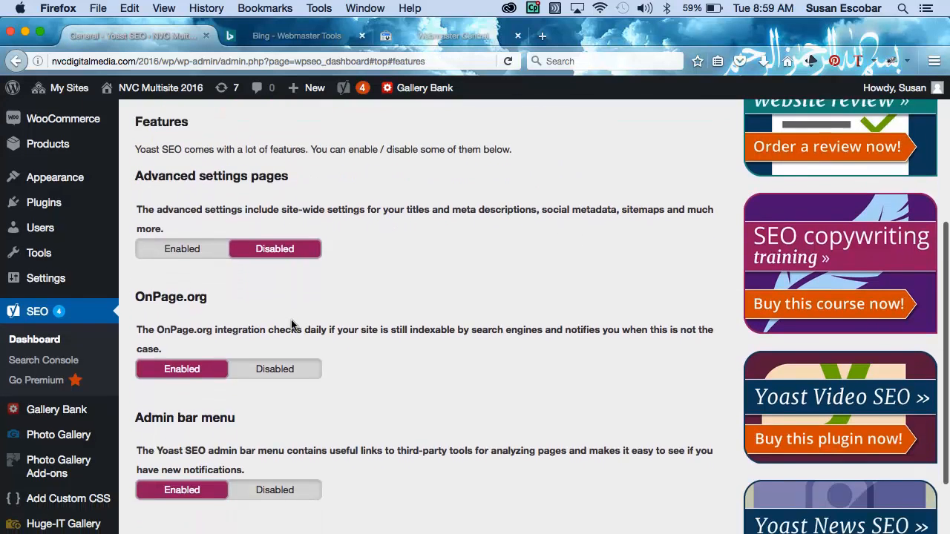
pyautogui.scroll(-3, 292, 325)
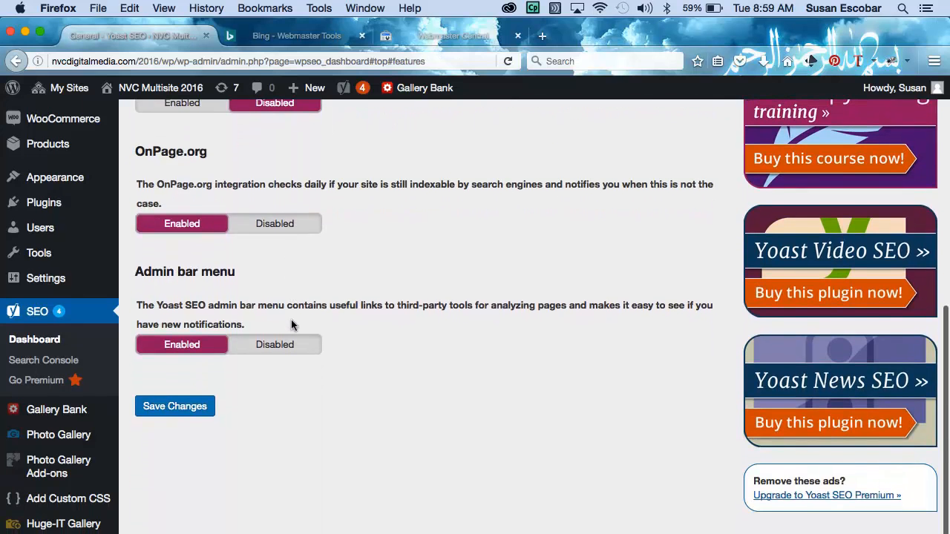
pyautogui.scroll(3, 292, 324)
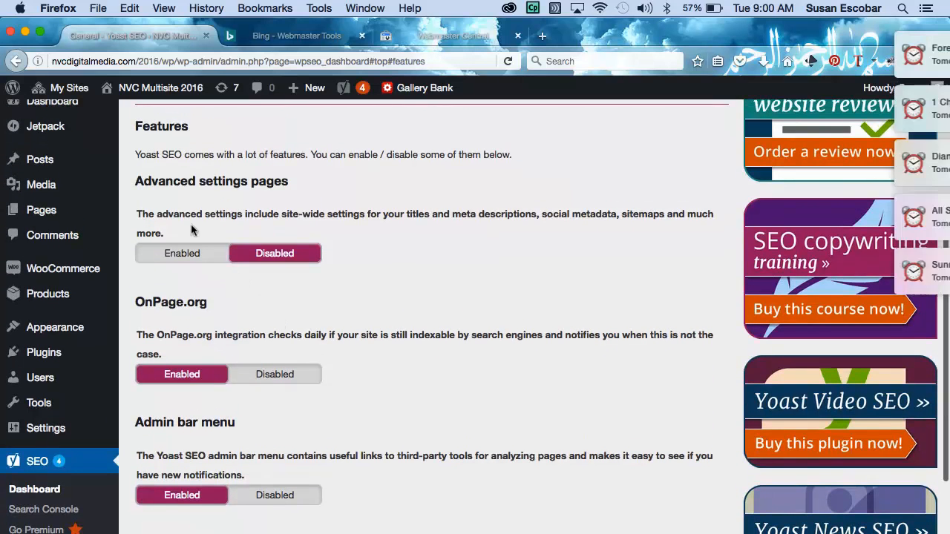
# Dismiss all the calendar reminder notifications covering the page.
pyautogui.click(902, 49)
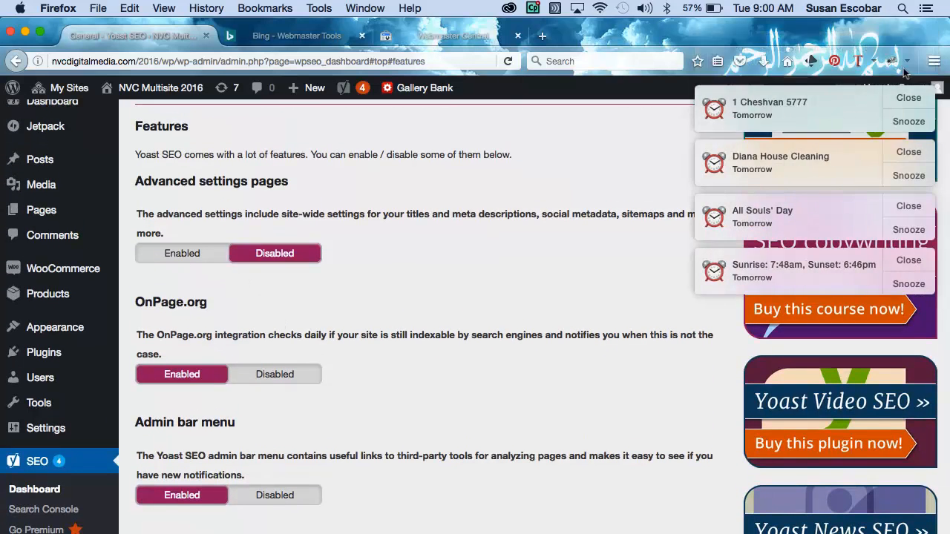
pyautogui.click(907, 45)
pyautogui.click(907, 44)
pyautogui.click(905, 44)
pyautogui.click(905, 44)
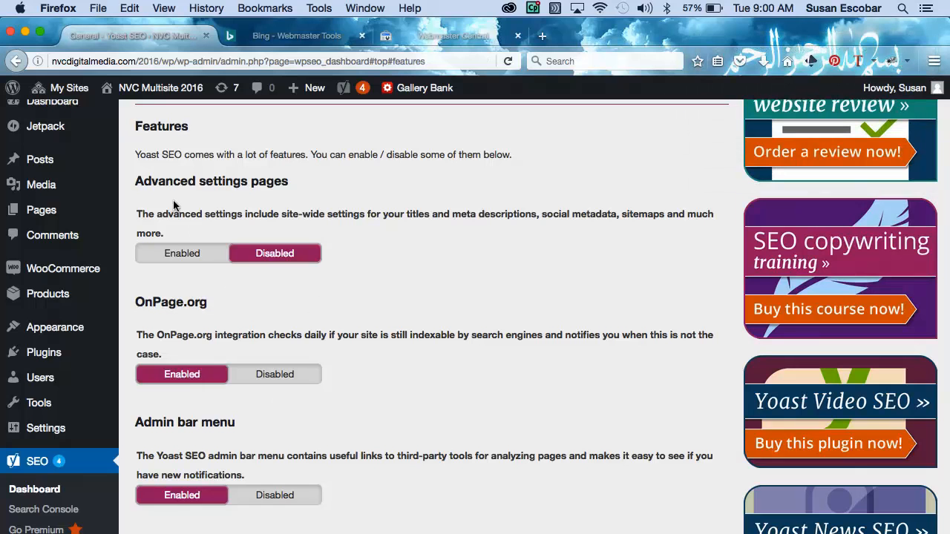
# Set Advanced settings pages to Enabled in Yoast's Features settings and save the changes.
pyautogui.click(175, 251)
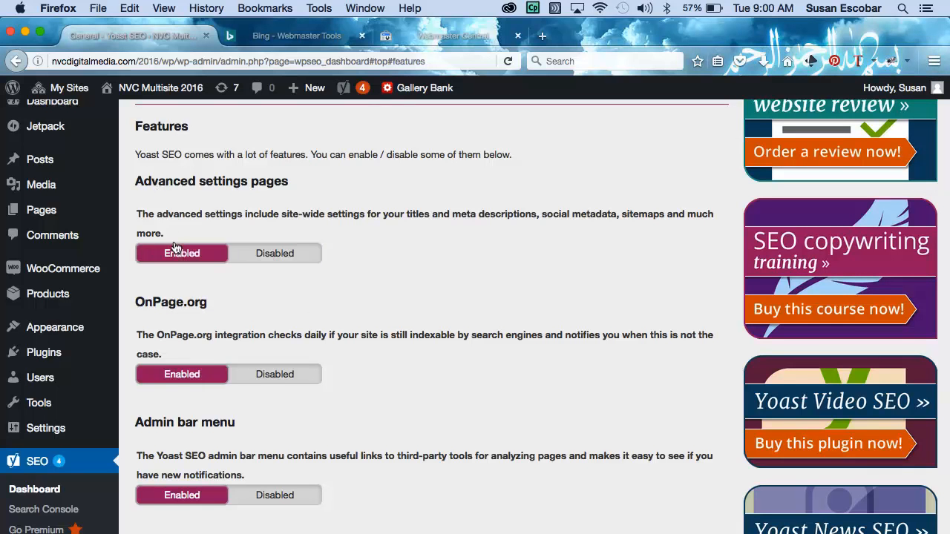
pyautogui.scroll(-3, 175, 248)
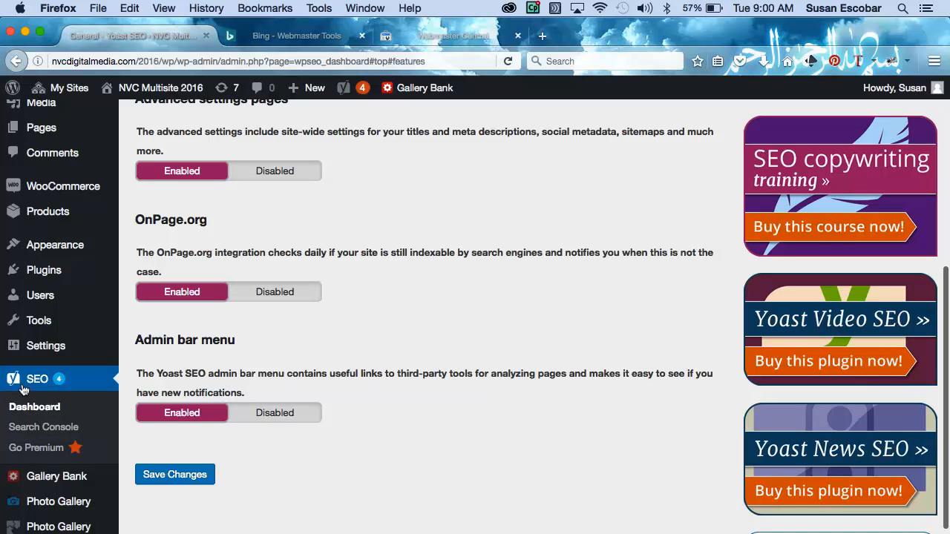
pyautogui.click(153, 473)
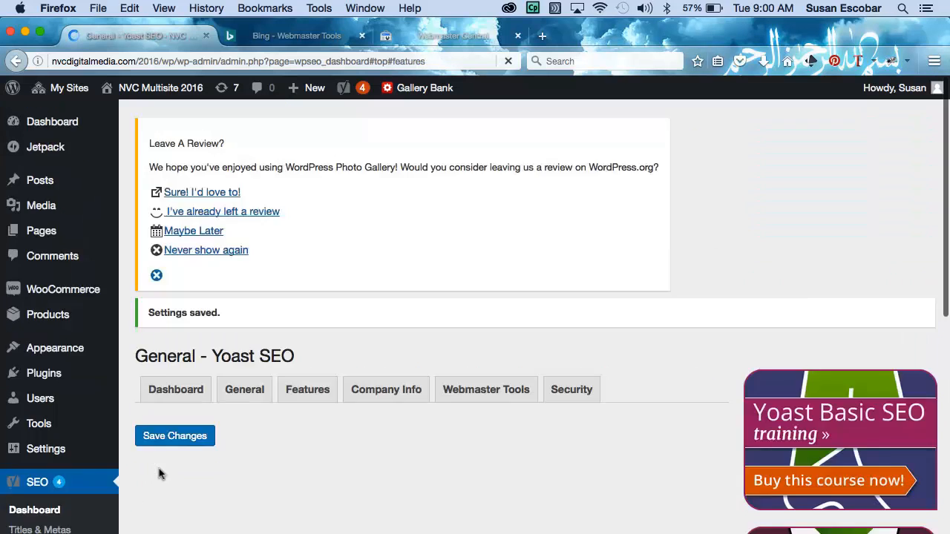
# Open Yoast's Titles & Metas settings and review the general title separator, readability analysis and keyword analysis options.
pyautogui.scroll(-6, 159, 473)
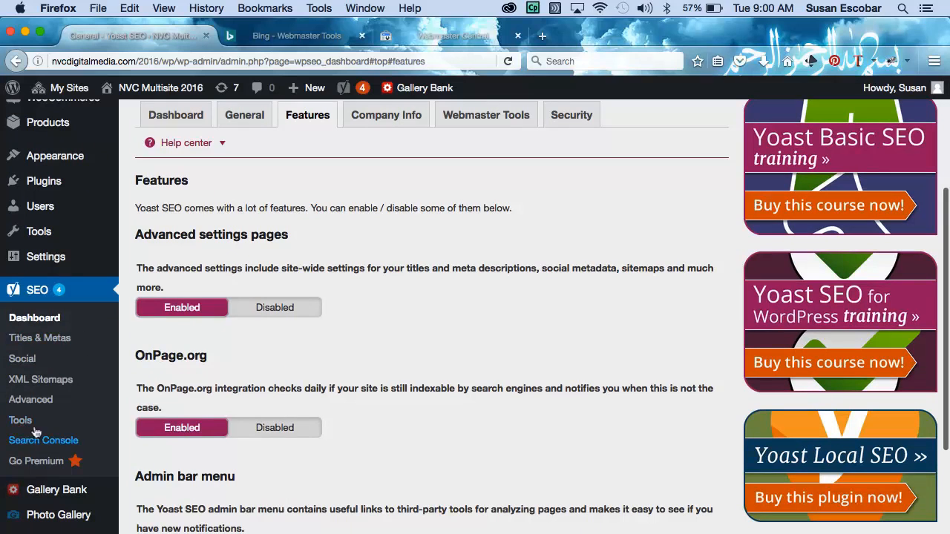
pyautogui.click(43, 336)
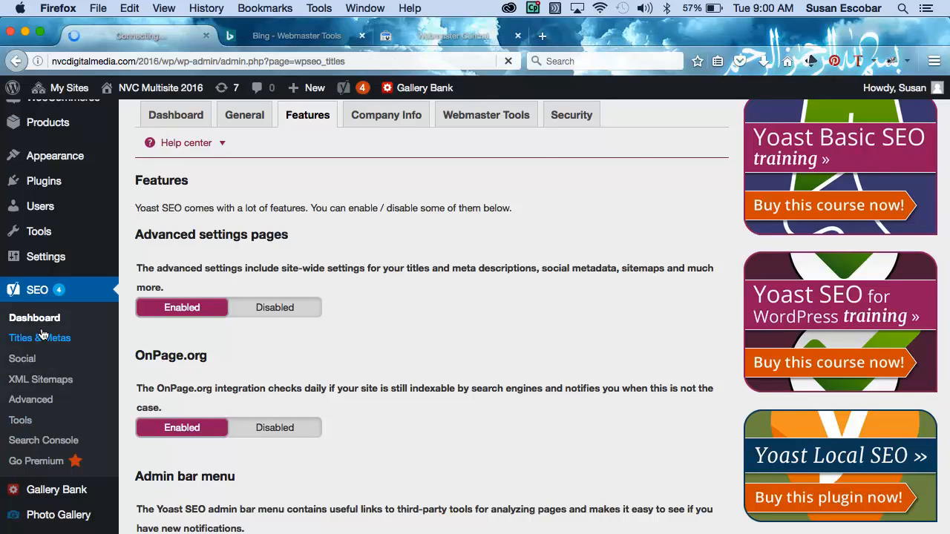
pyautogui.scroll(-5, 42, 336)
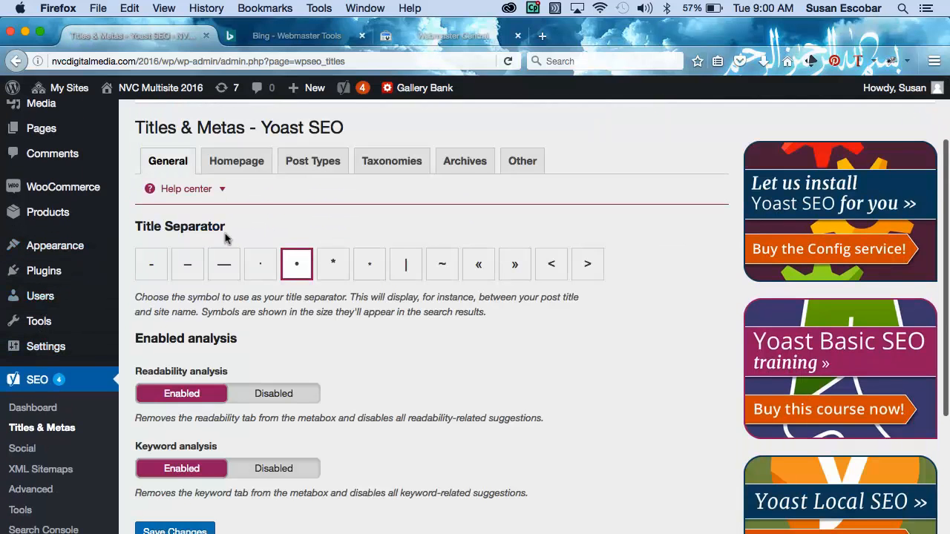
pyautogui.scroll(-3, 256, 204)
pyautogui.scroll(-1, 256, 204)
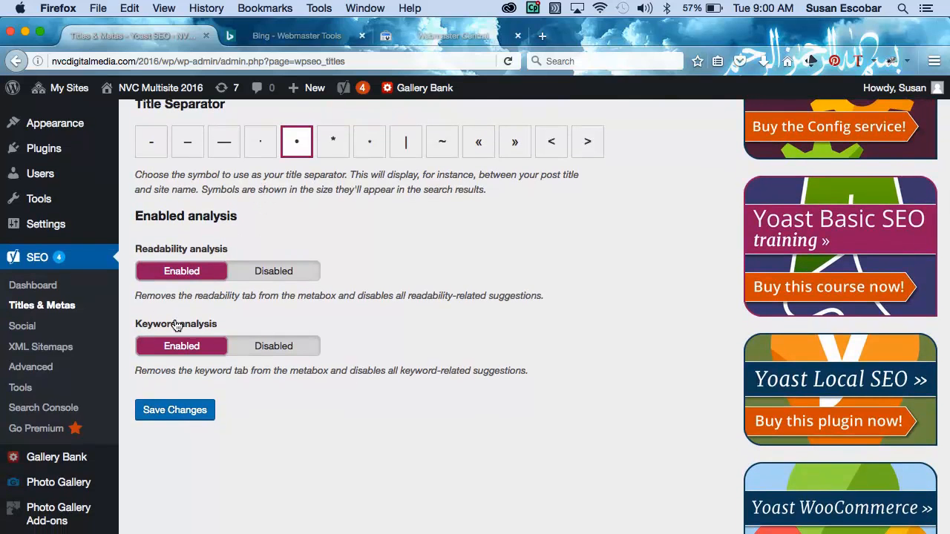
pyautogui.scroll(5, 189, 311)
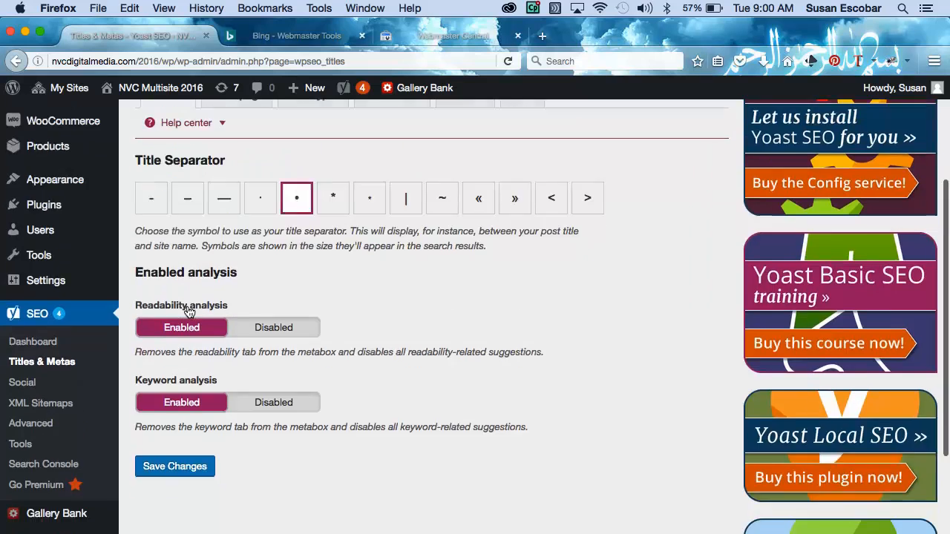
# Review the Homepage and Post Types settings of Titles & Metas, including the templates for posts and pages.
pyautogui.click(226, 192)
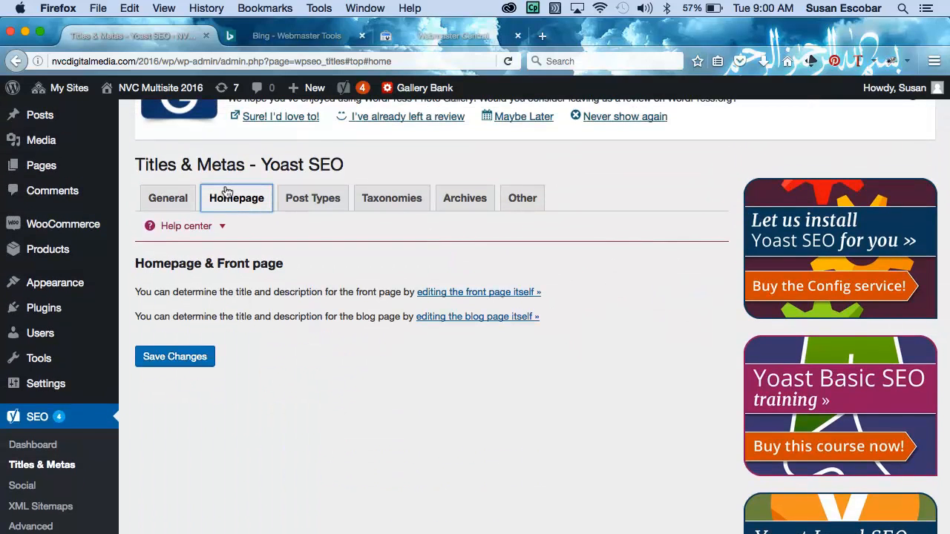
pyautogui.click(297, 205)
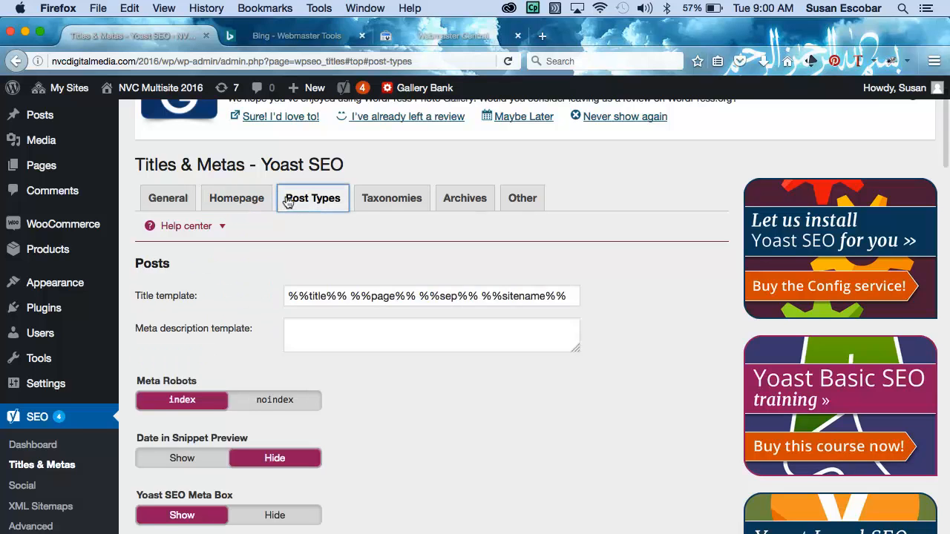
pyautogui.scroll(-6, 299, 201)
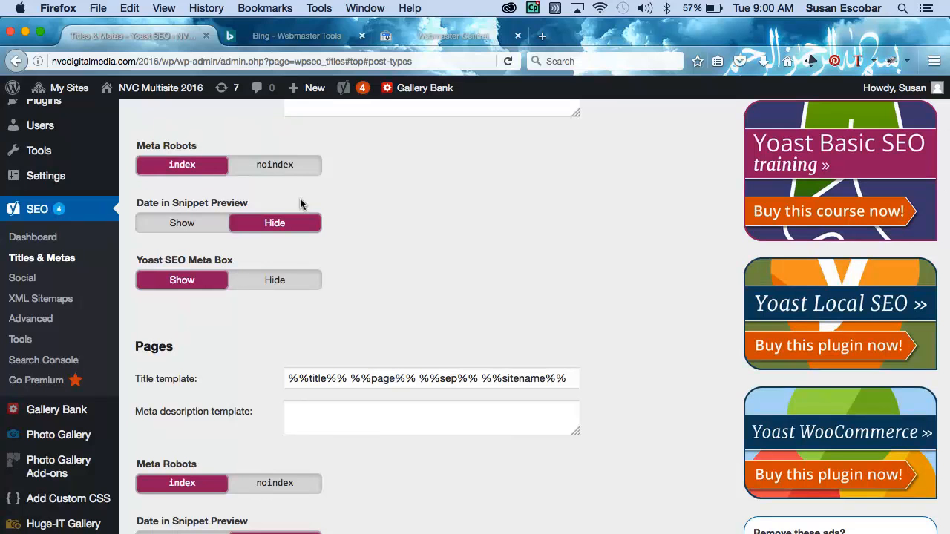
pyautogui.scroll(-1, 300, 198)
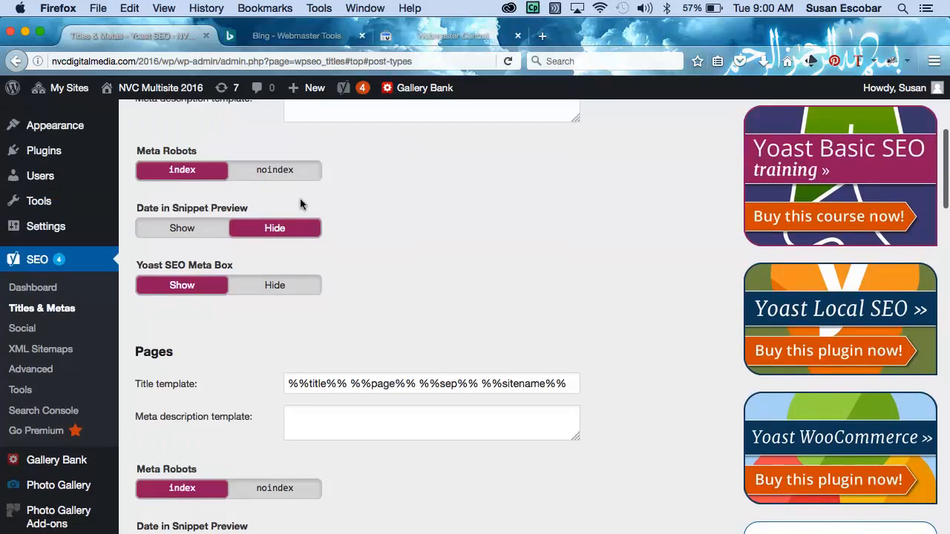
pyautogui.scroll(7, 300, 199)
# Review the Taxonomies settings of Titles & Metas, from the category and tag templates to the format-based archives.
pyautogui.click(391, 188)
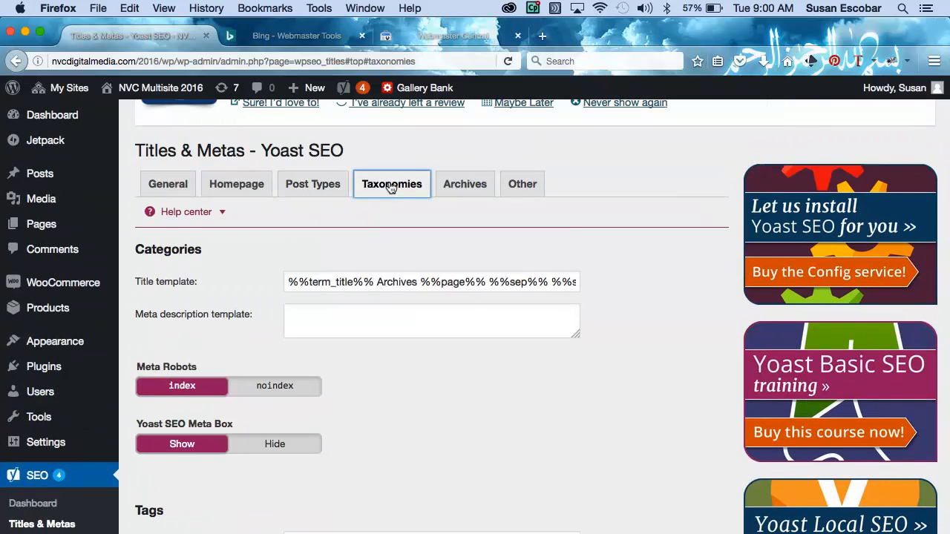
pyautogui.scroll(-6, 391, 187)
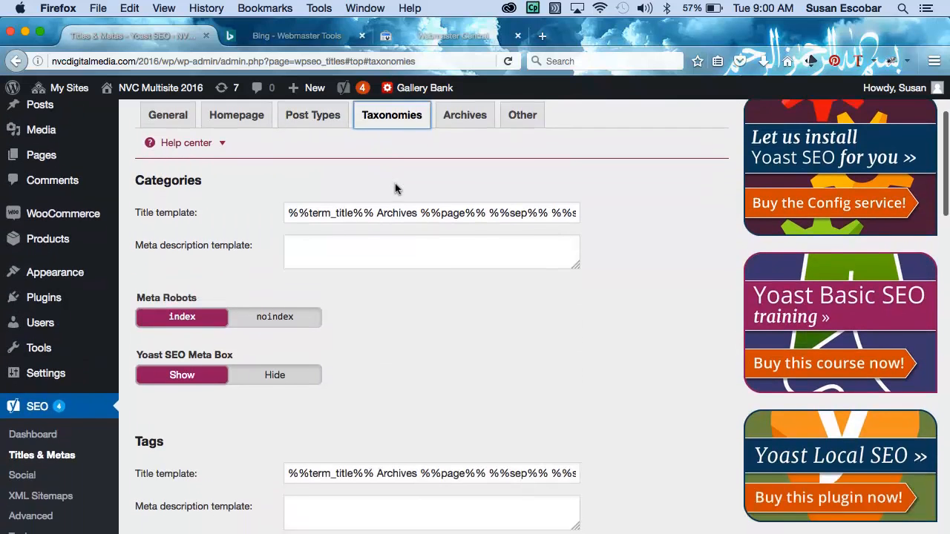
pyautogui.scroll(-6, 395, 188)
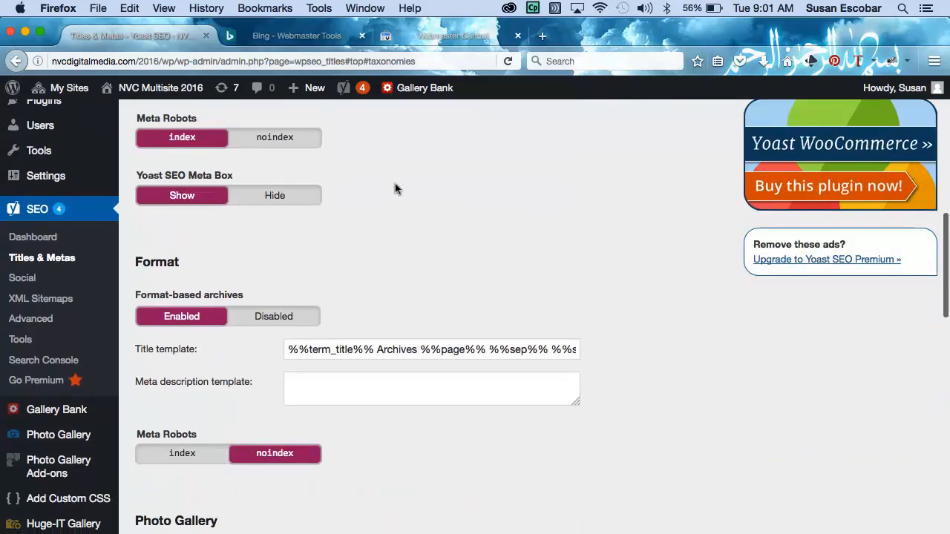